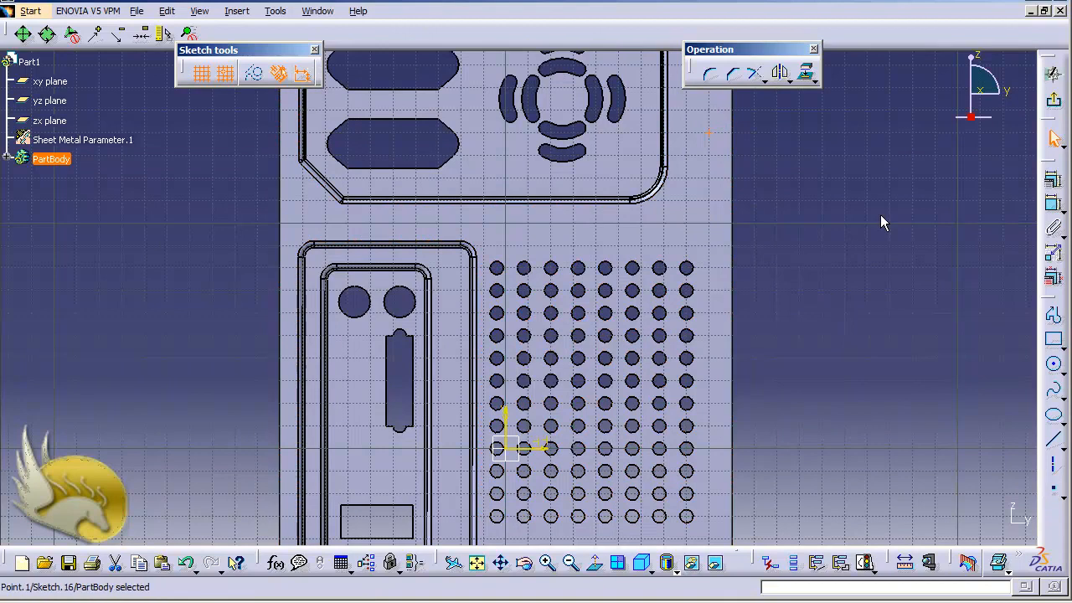
Dimension the sketch point's vertical distance from the horizontal axis and set it to 150 mm.
left_click(1052, 204)
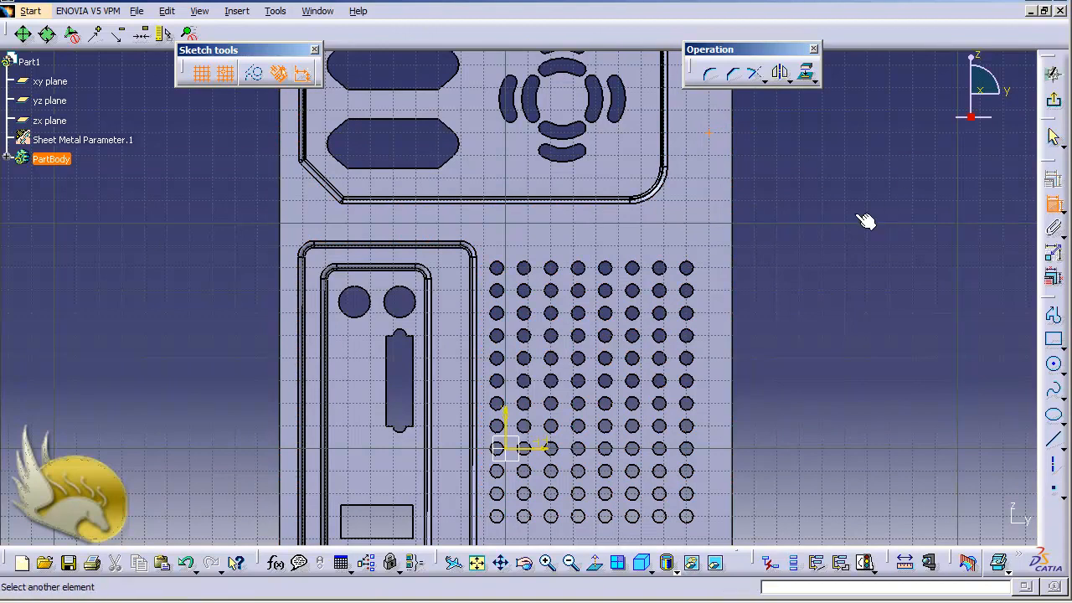
left_click(549, 447)
left_click(818, 319)
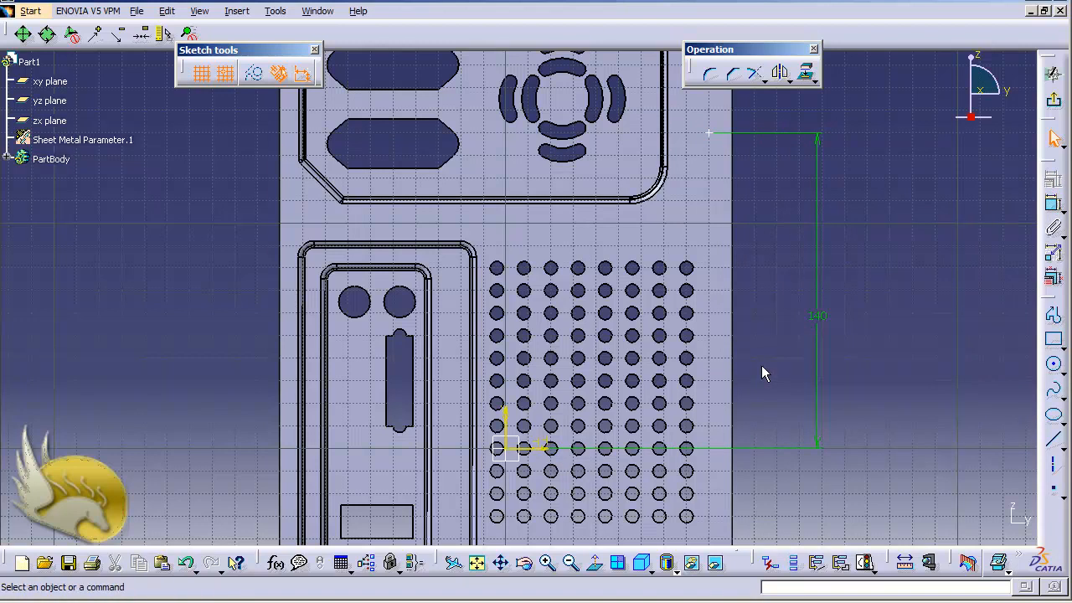
double_click(820, 318)
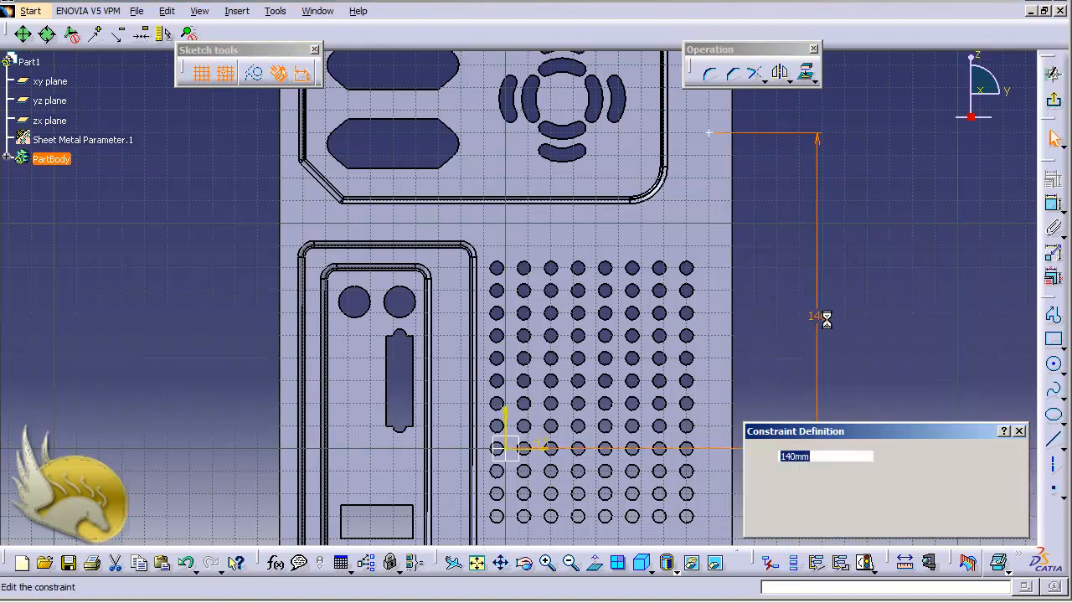
type("150")
key("Return")
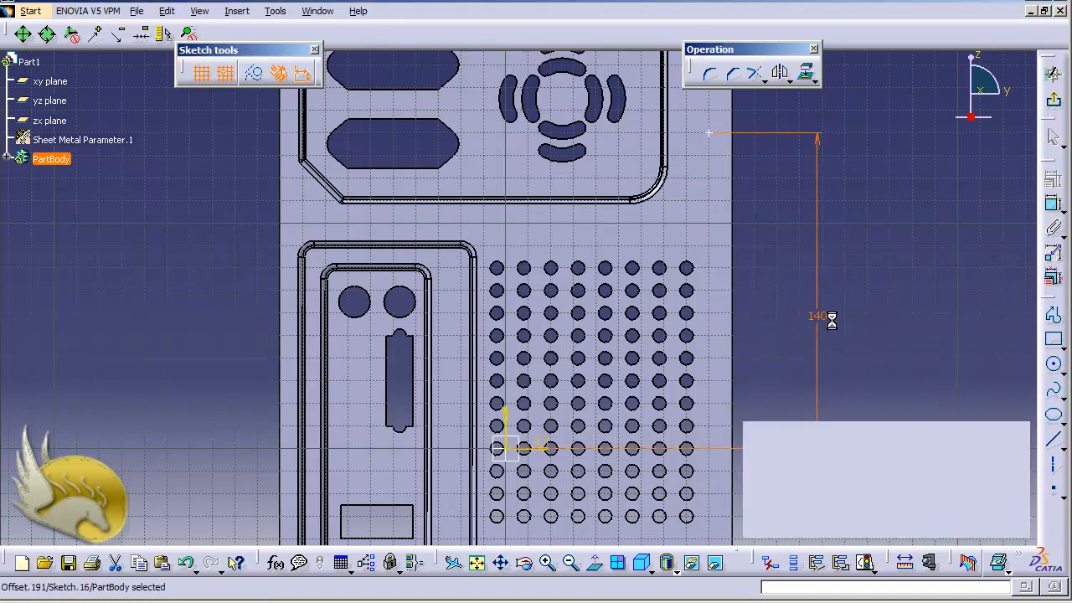
Dimension the sketch point's horizontal distance from the vertical axis, set it to 96 mm, and exit the sketch.
left_click(1053, 205)
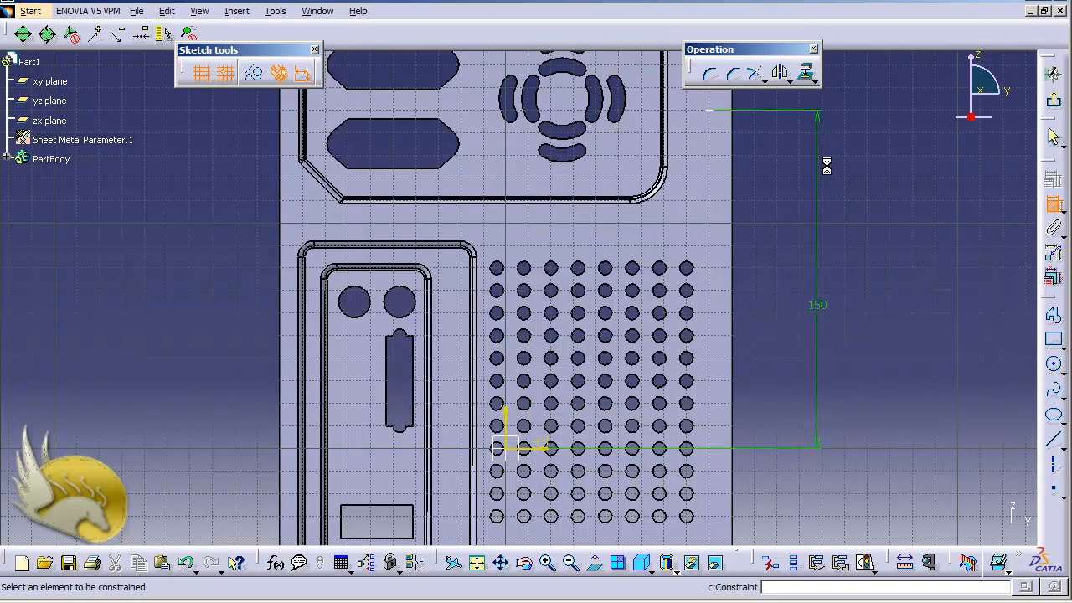
left_click(711, 111)
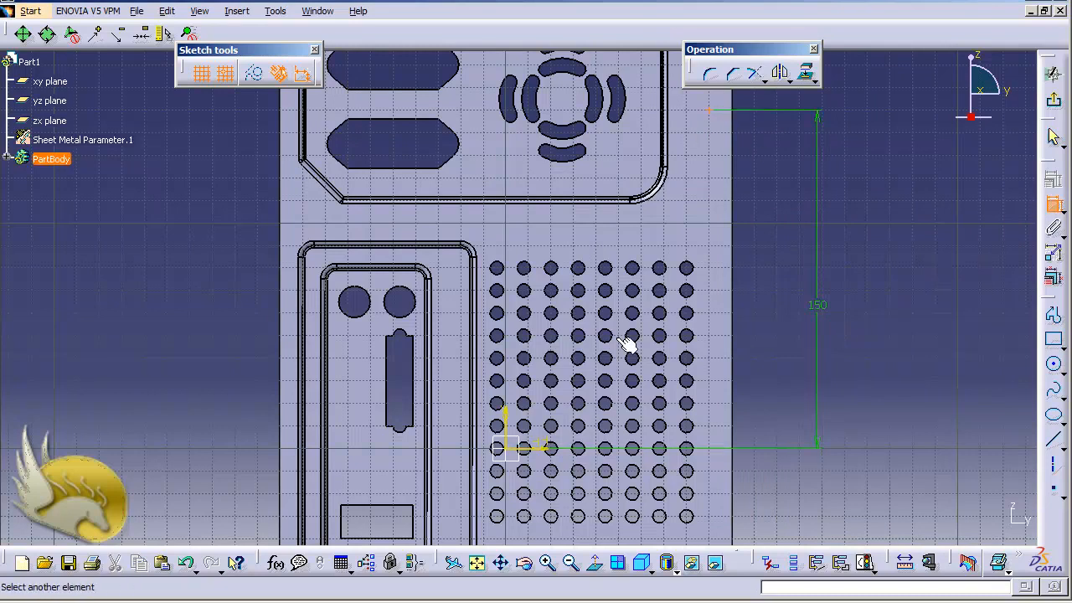
left_click(509, 431)
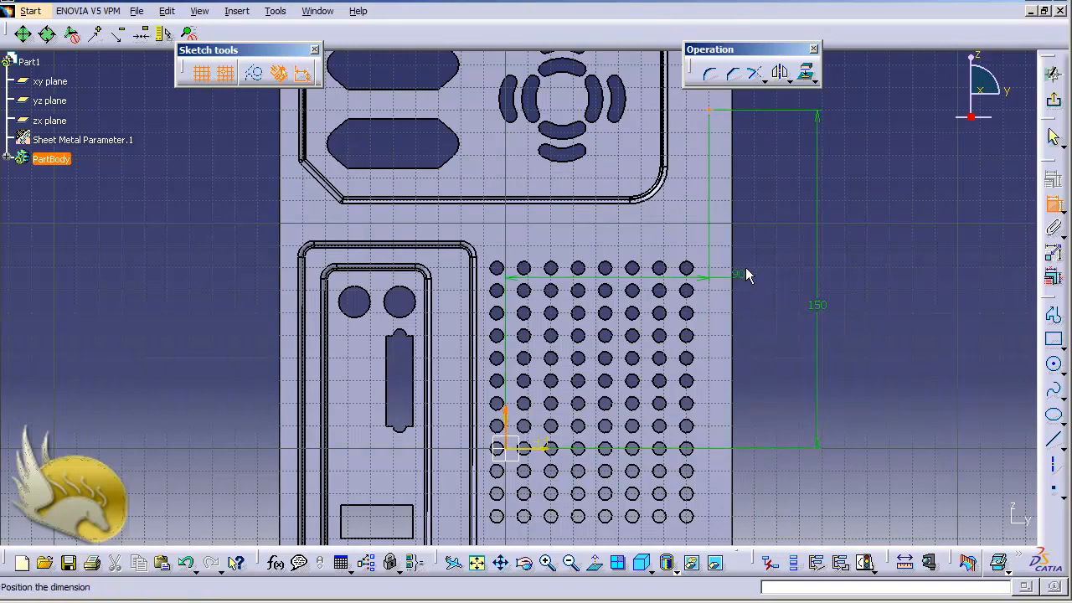
left_click(777, 226)
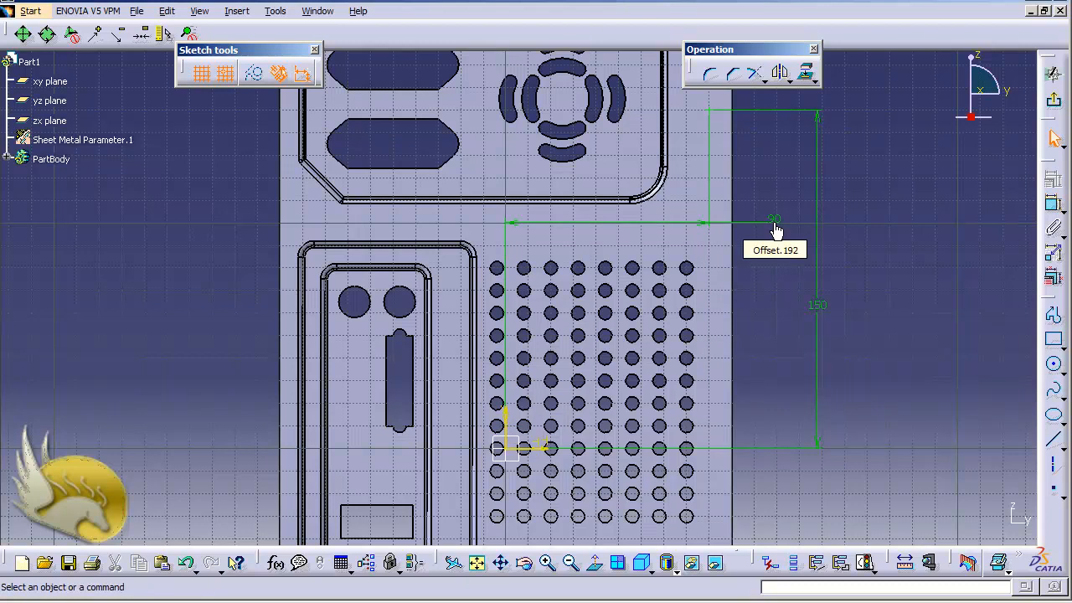
double_click(775, 225)
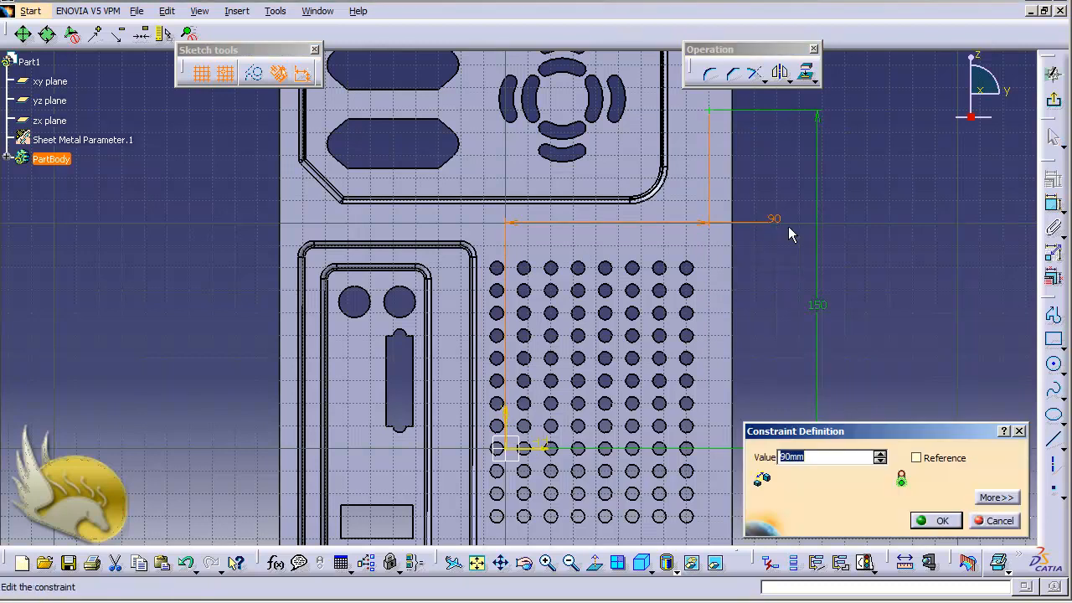
type("96")
key("Return")
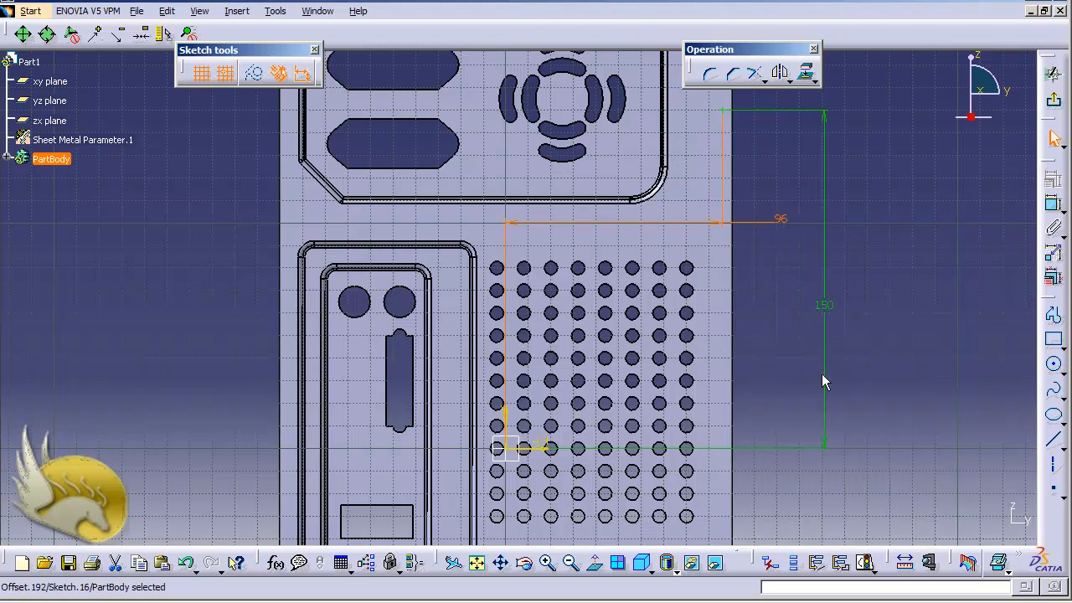
left_click(1054, 100)
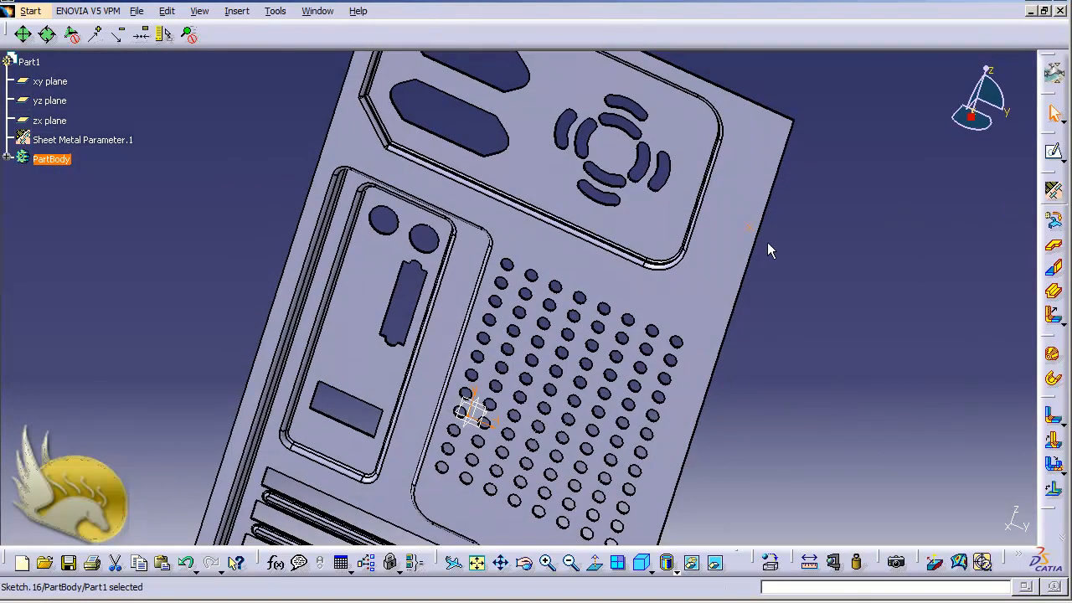
Create a threaded hole on the panel face at the sketched point, using the Metric Thick Pitch type and M5 thread.
left_click(237, 10)
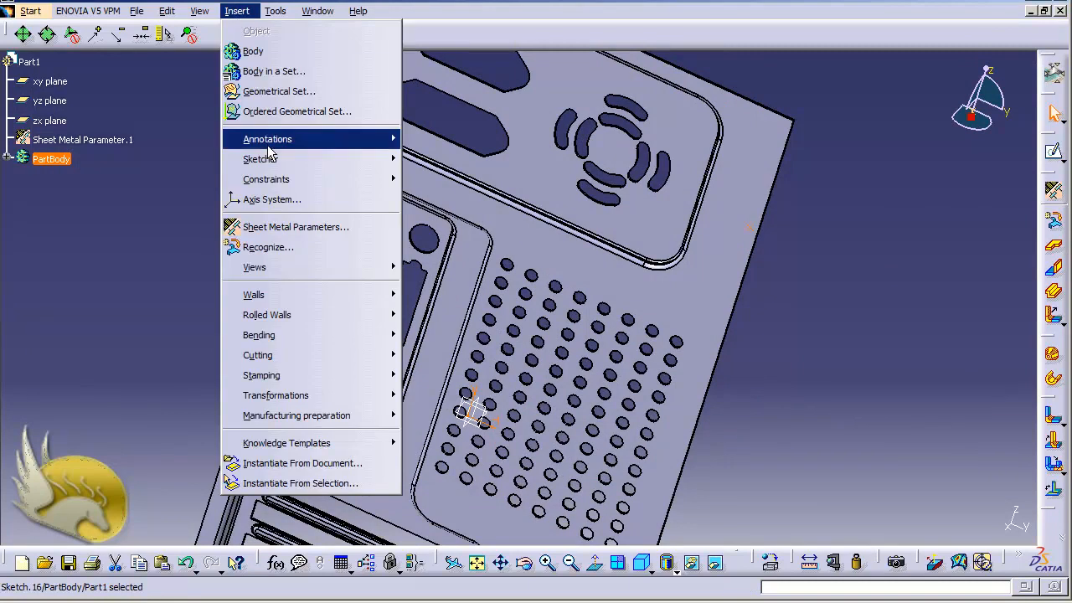
mouse_move(363, 355)
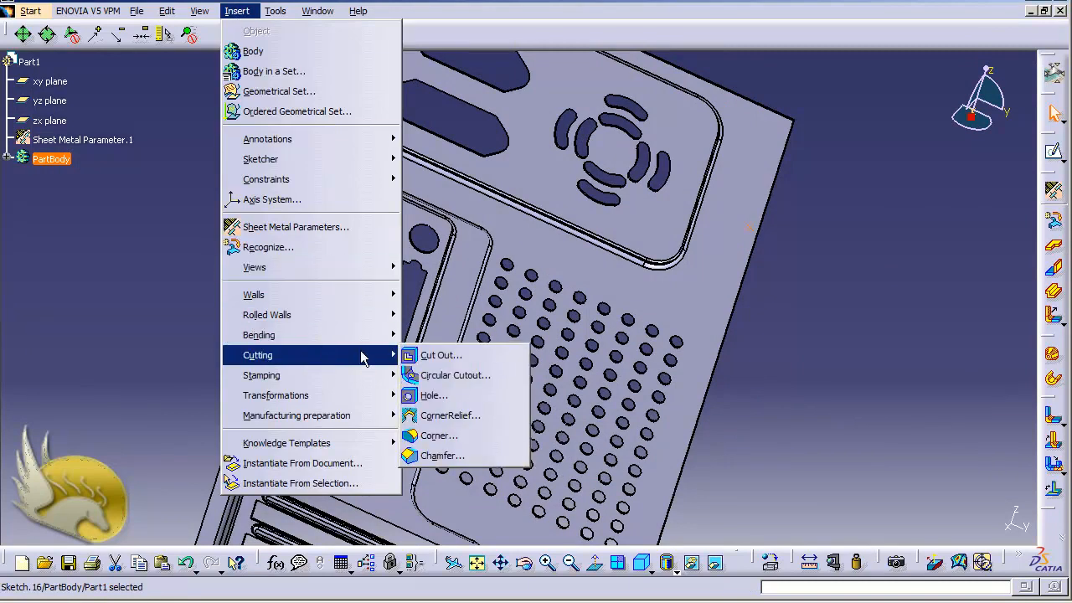
left_click(416, 395)
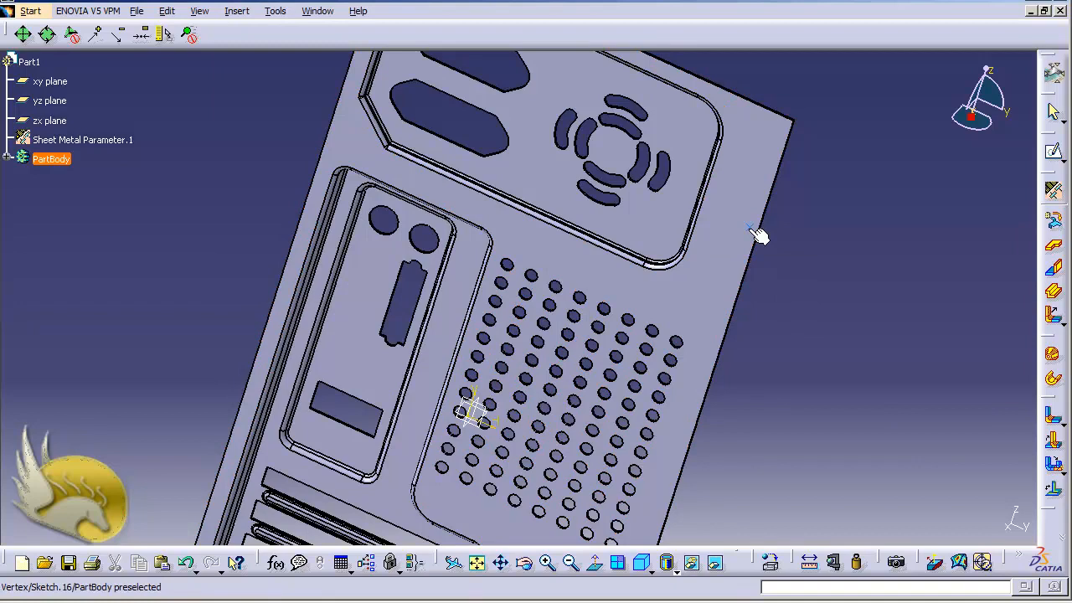
left_click(718, 268)
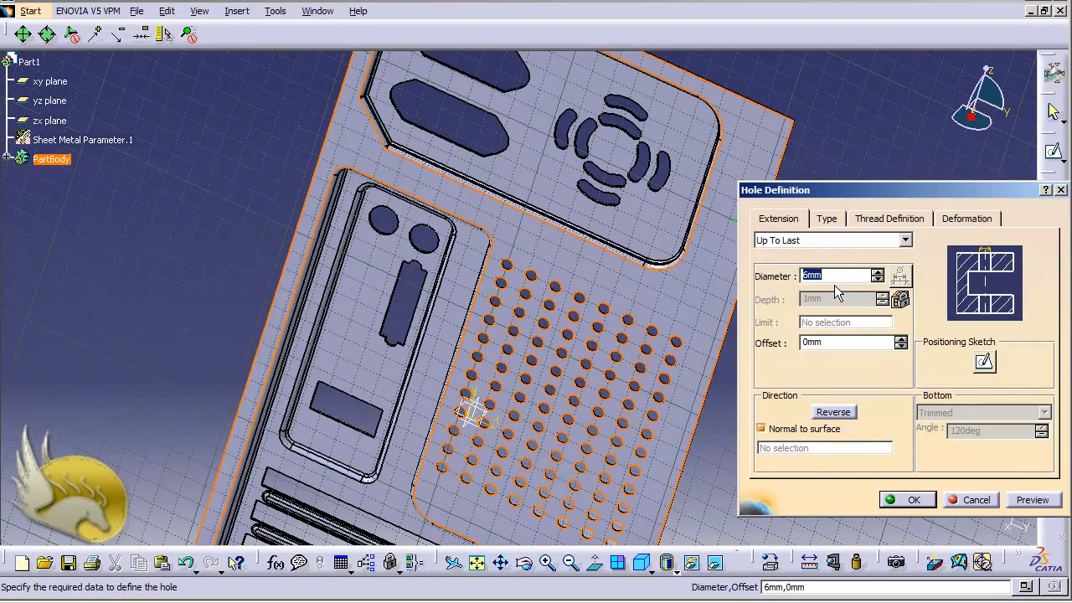
left_click(865, 222)
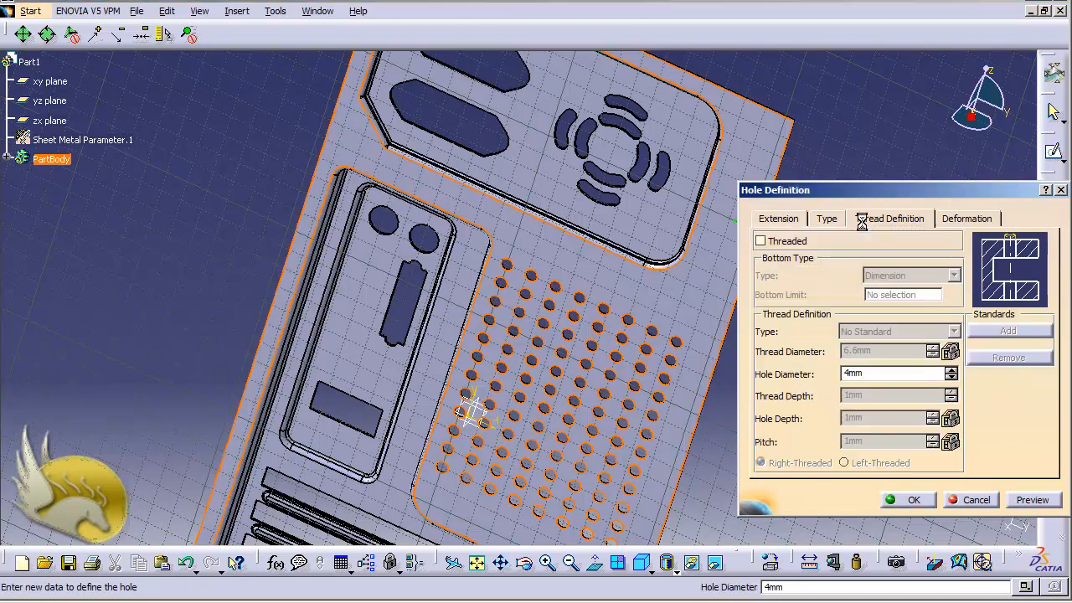
left_click(760, 242)
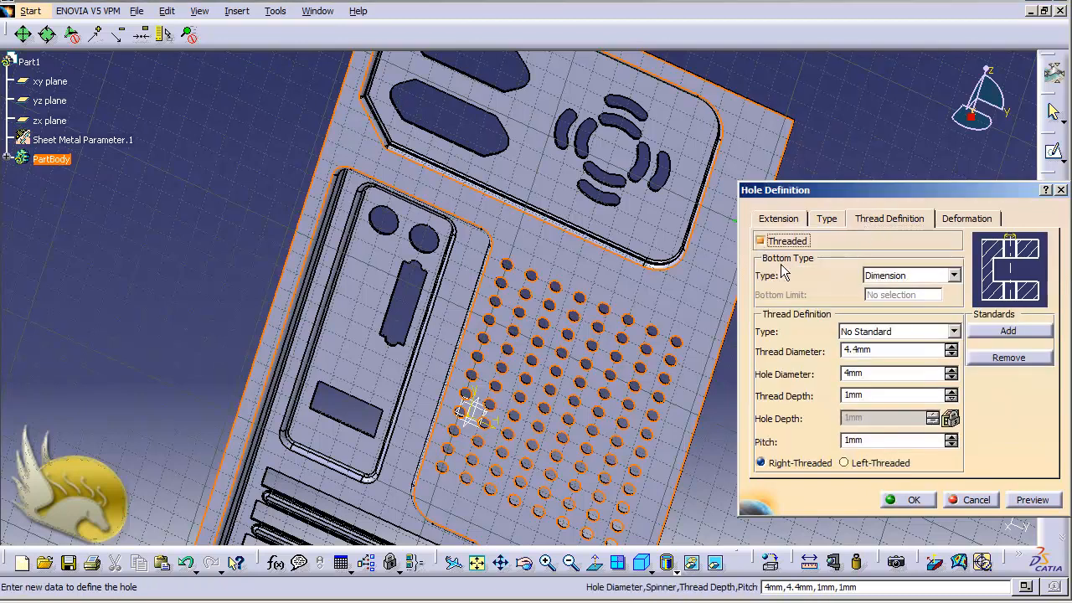
left_click(953, 332)
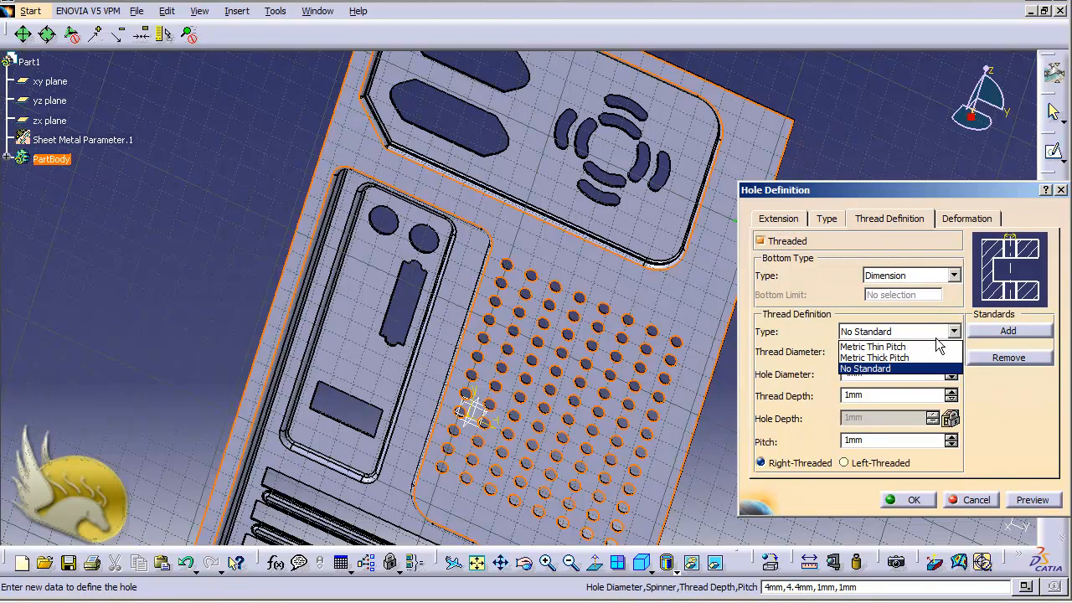
left_click(877, 359)
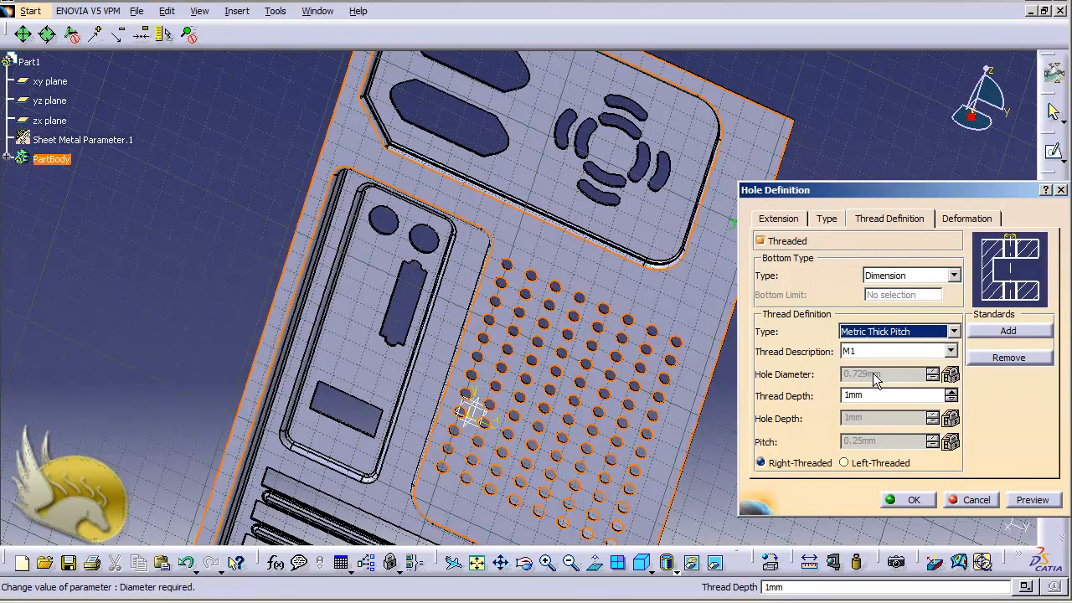
left_click(952, 351)
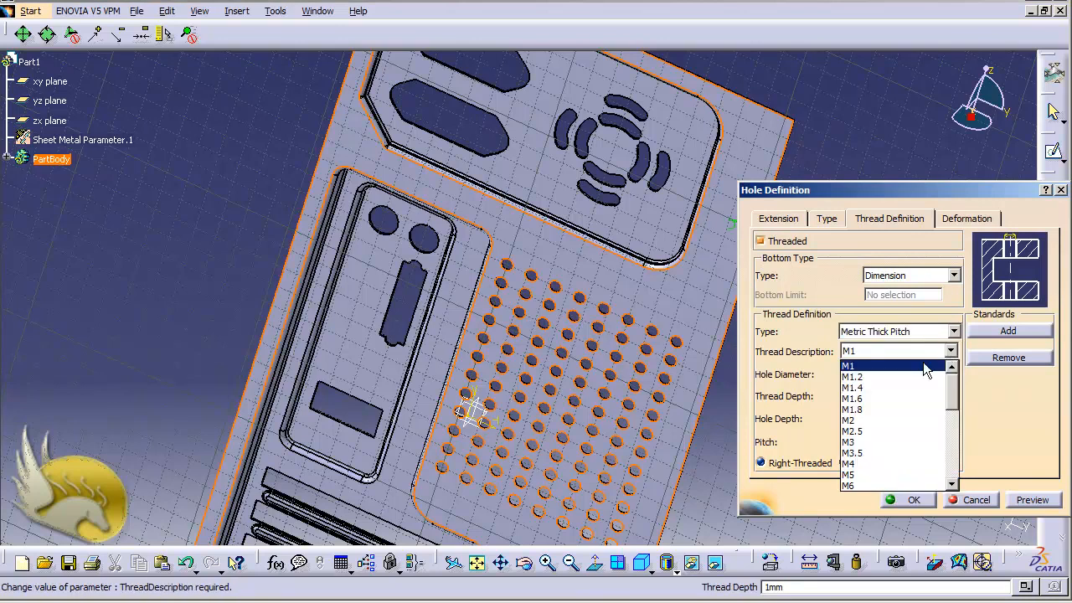
left_click(877, 475)
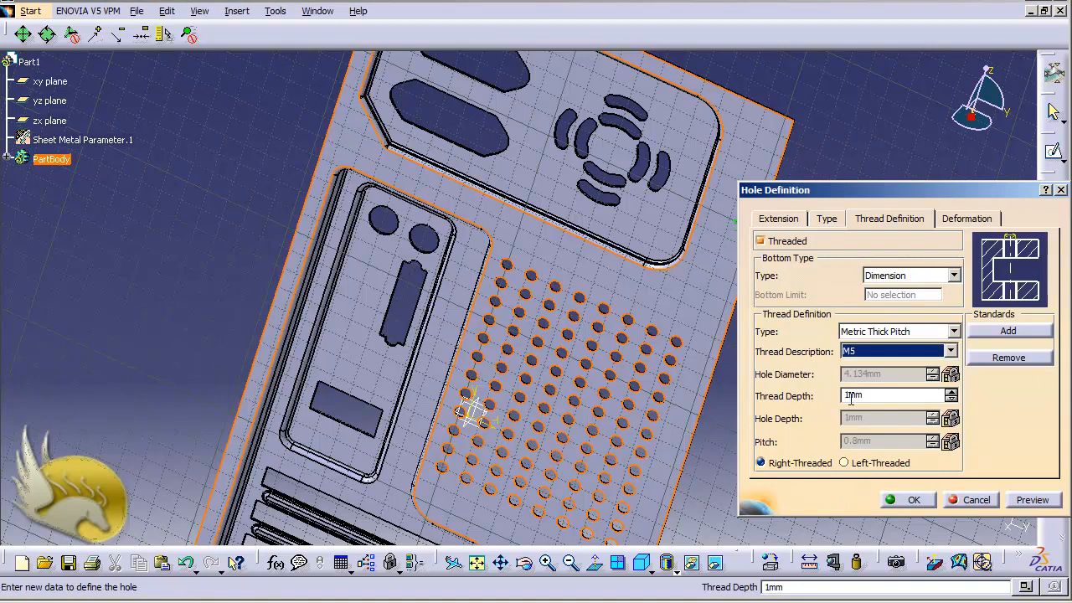
left_click(913, 502)
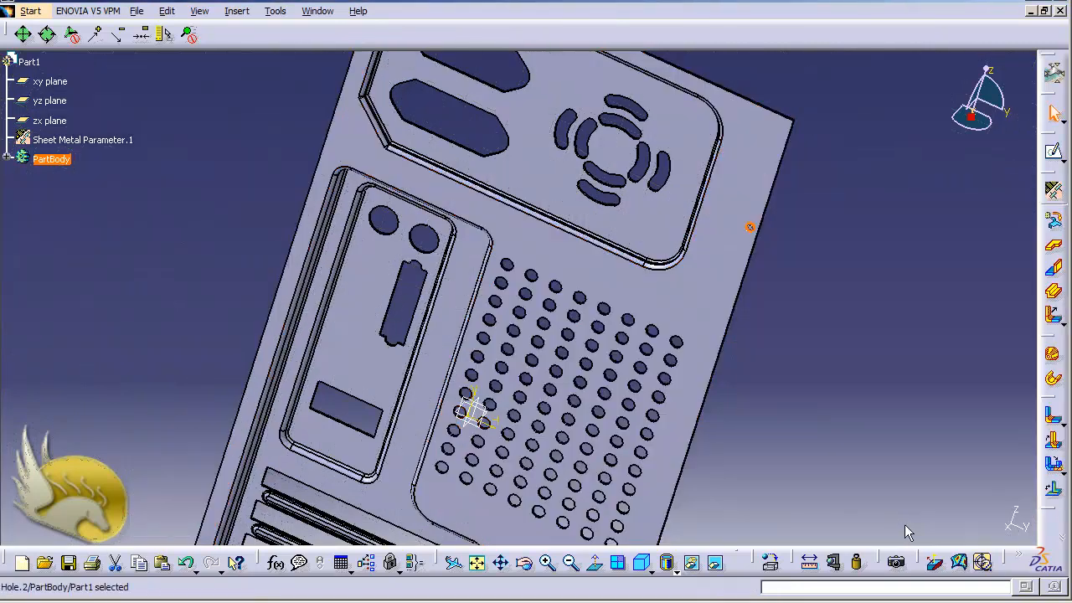
left_click(816, 291)
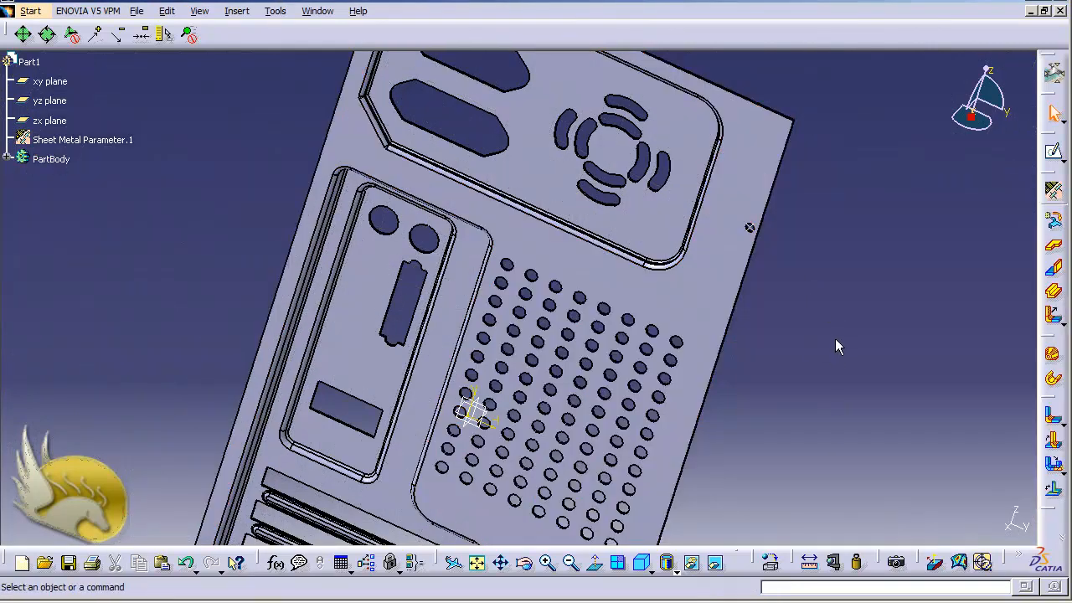
Hide Sketch.15 and Sketch.16 under PartBody.
left_click(7, 158)
scroll(75, 361, "down", 4)
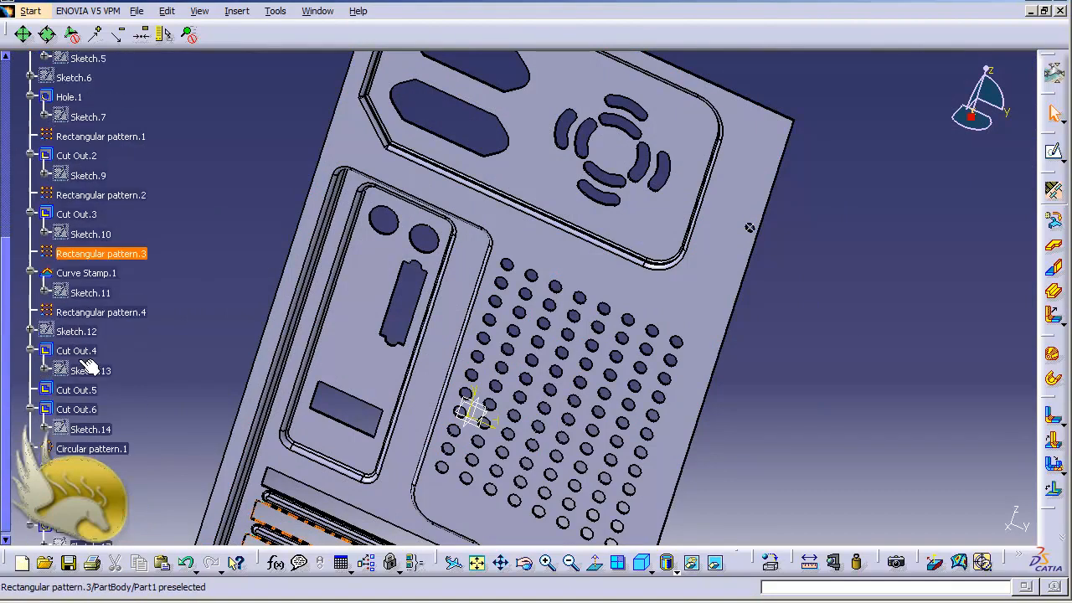
scroll(88, 367, "down", 2)
right_click(83, 437)
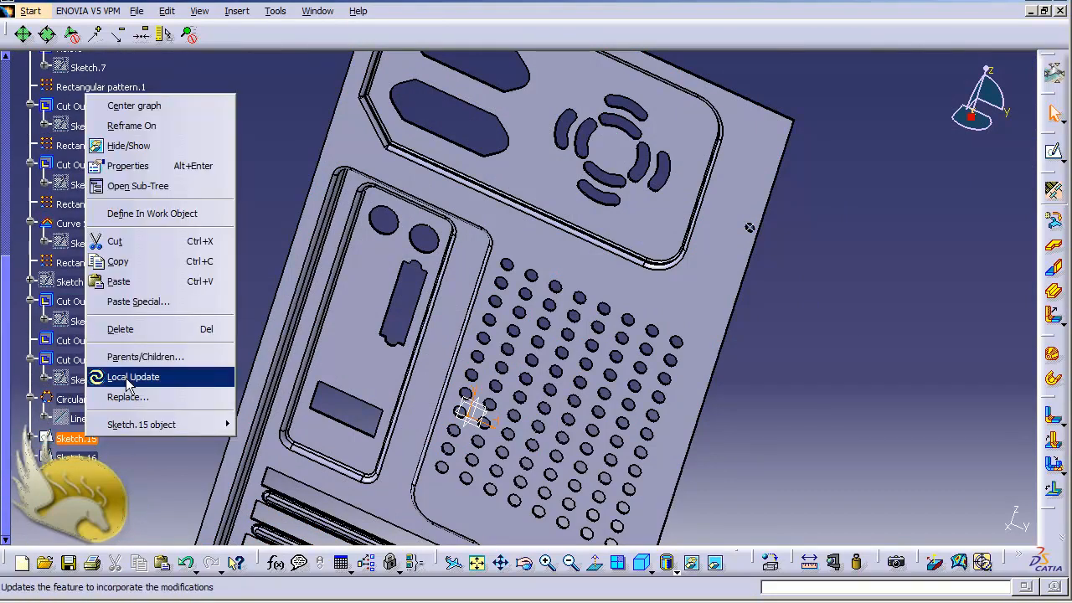
left_click(128, 145)
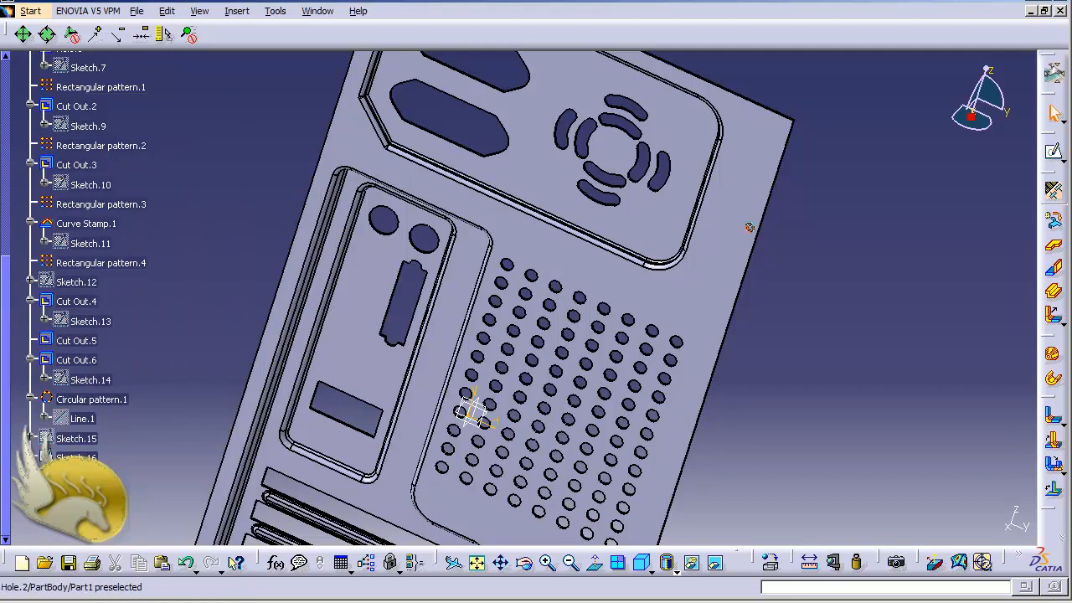
right_click(74, 457)
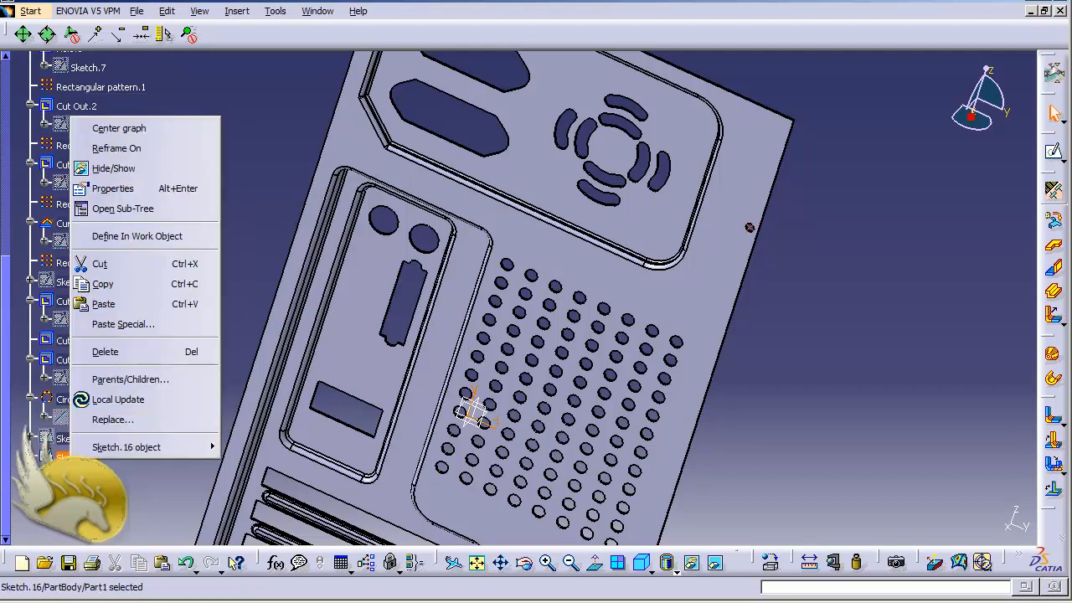
left_click(130, 172)
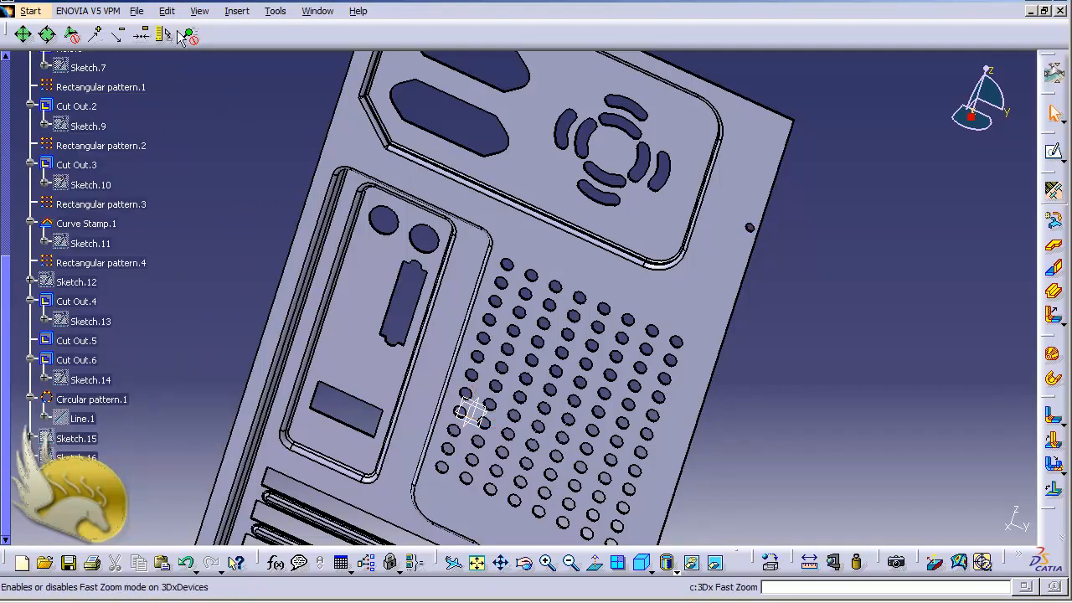
Start a rectangular pattern of the new threaded hole with 2 instances spaced 300 mm in the first direction, along the panel's long side edge.
left_click(236, 11)
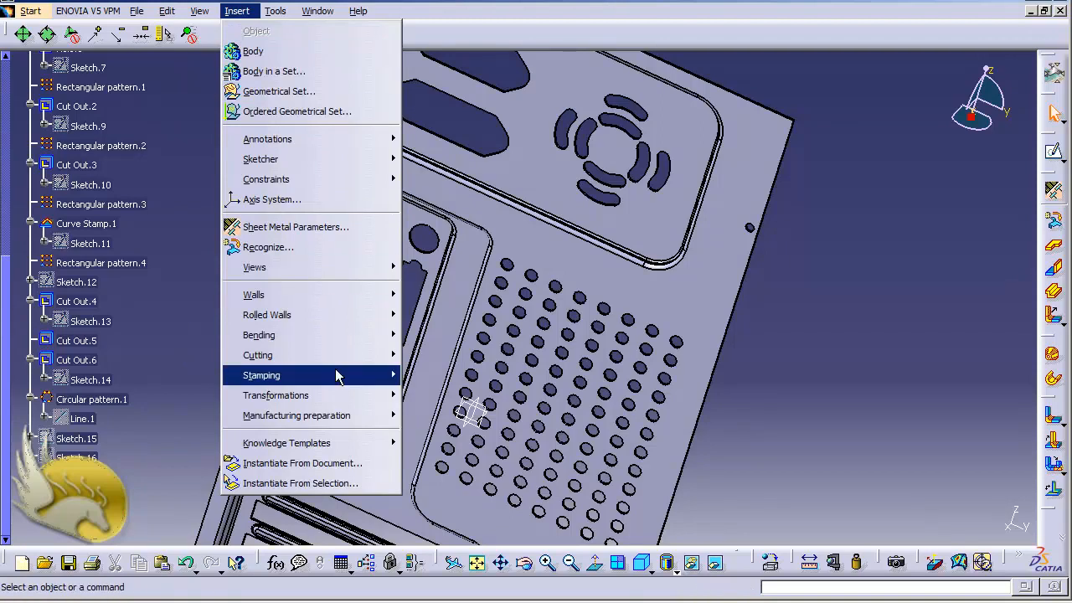
mouse_move(335, 395)
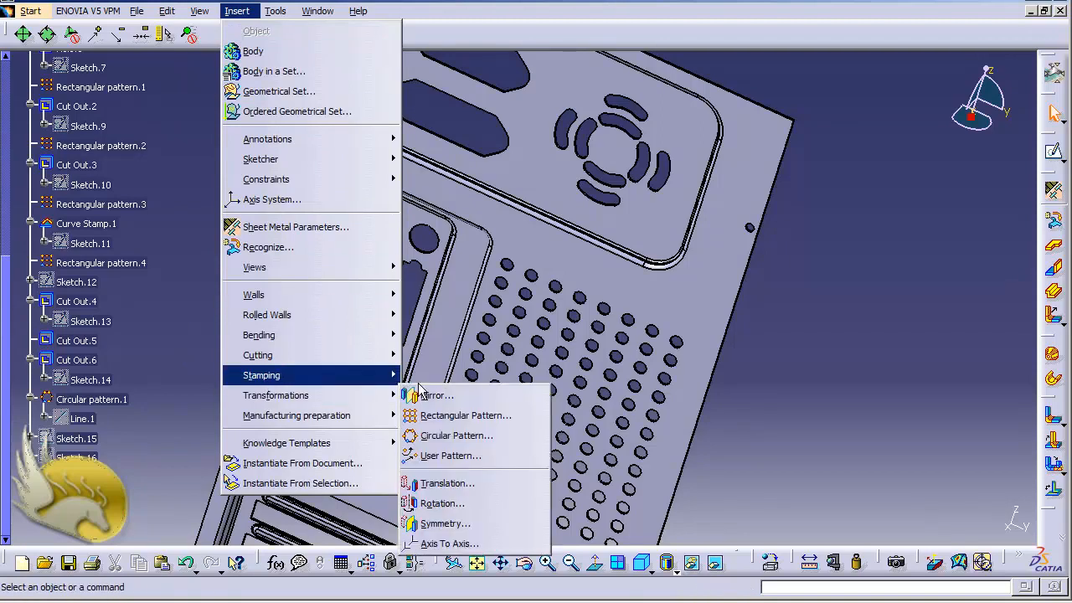
left_click(448, 416)
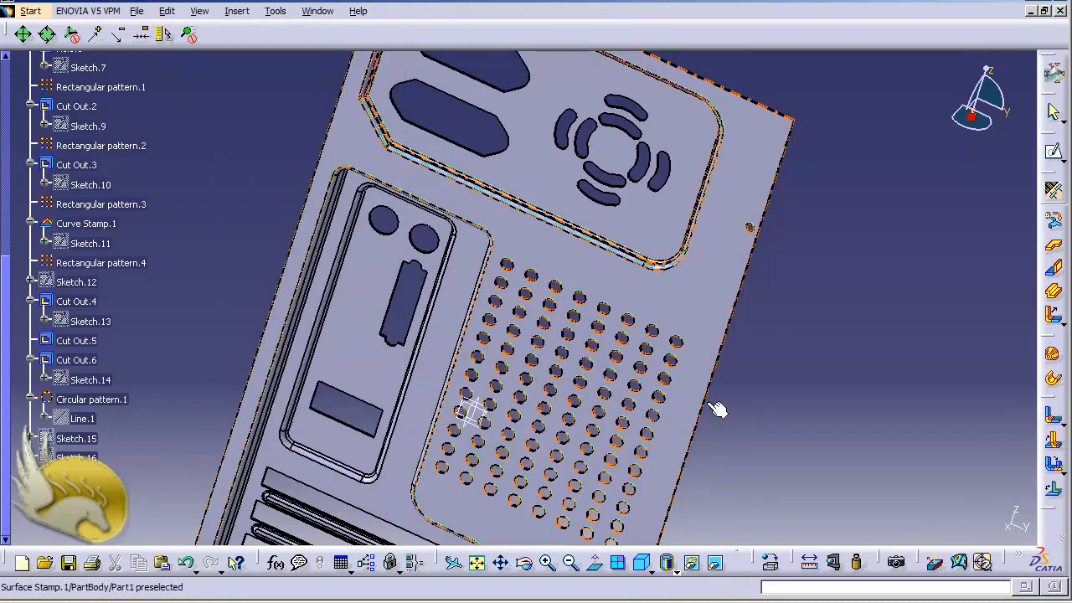
left_click(751, 229)
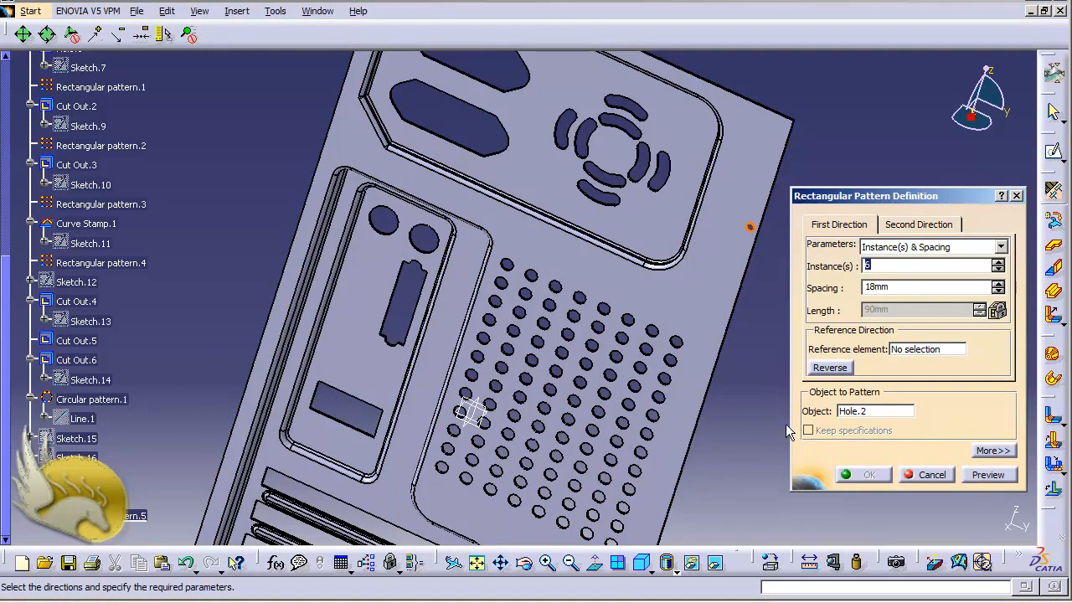
type("2")
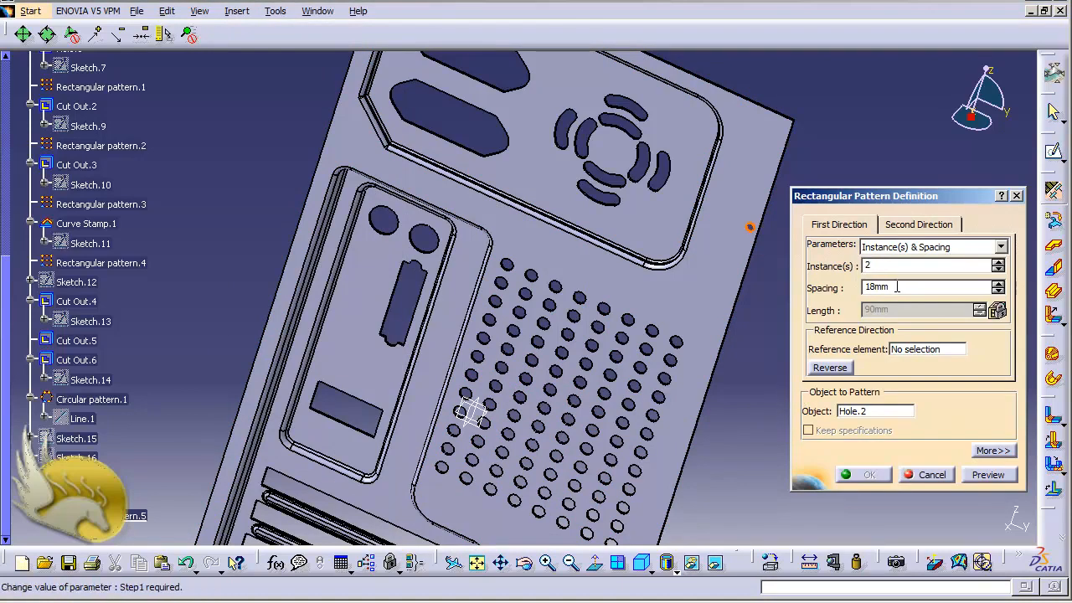
left_click(896, 286)
double_click(913, 286)
type("300")
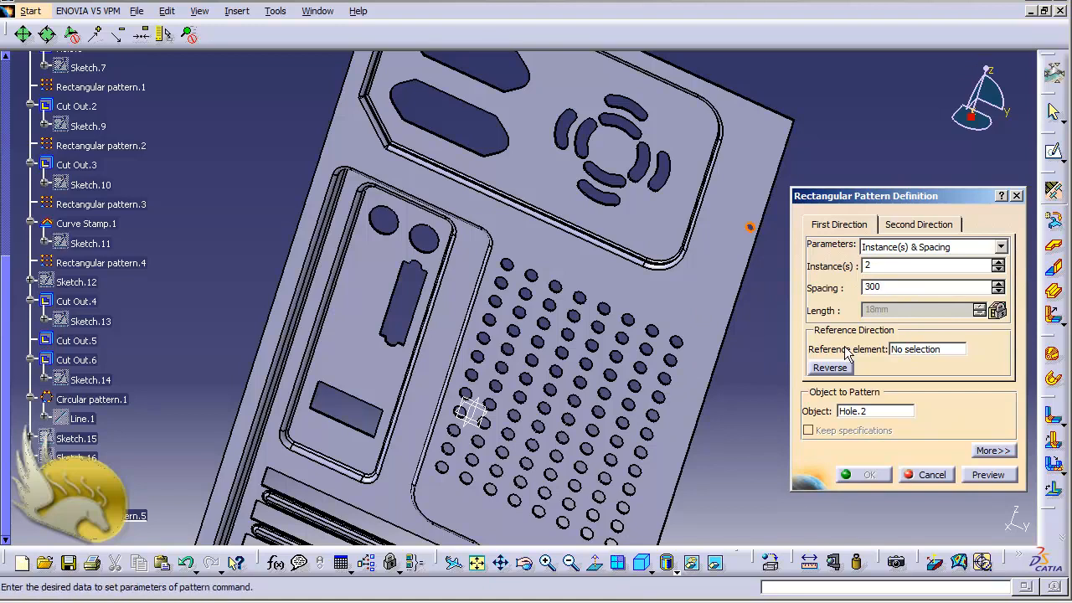
left_click(911, 351)
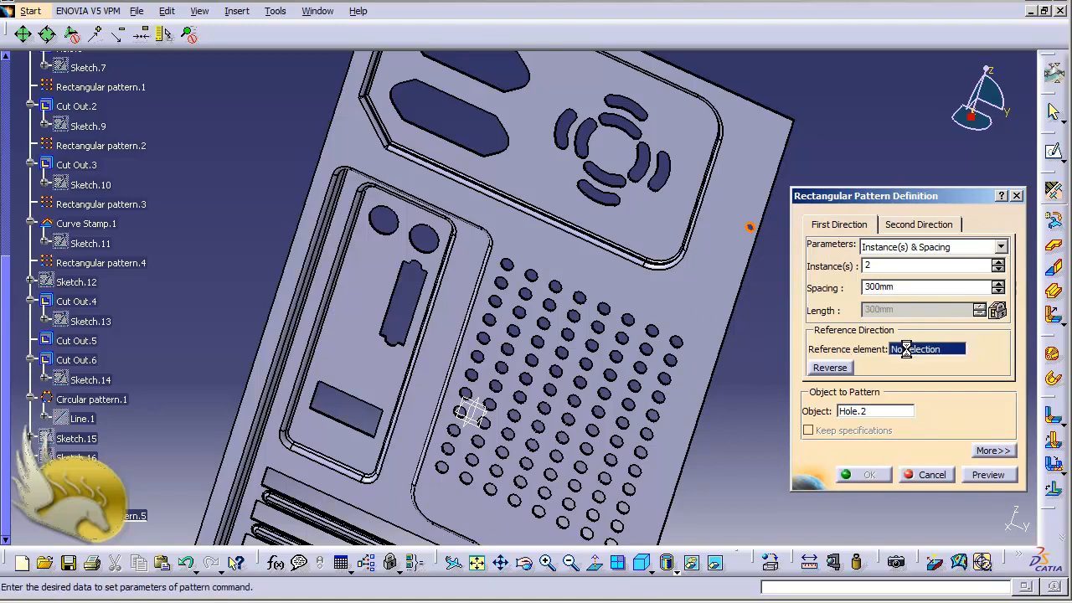
left_click(730, 321)
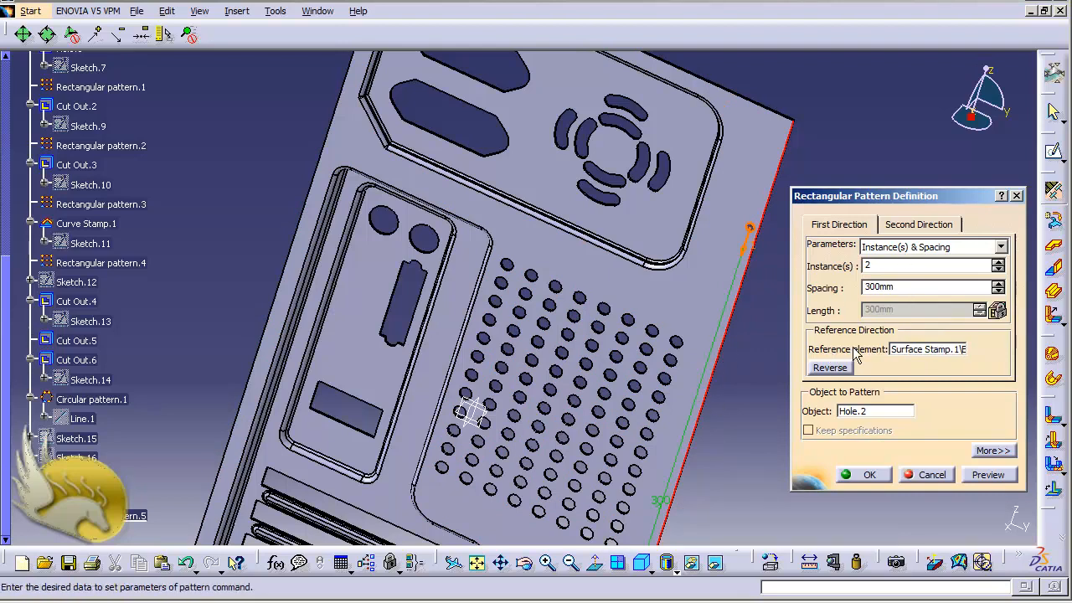
Set the pattern's second direction to 2 instances spaced 192 mm along the panel's short upper edge and create the pattern.
left_click(901, 226)
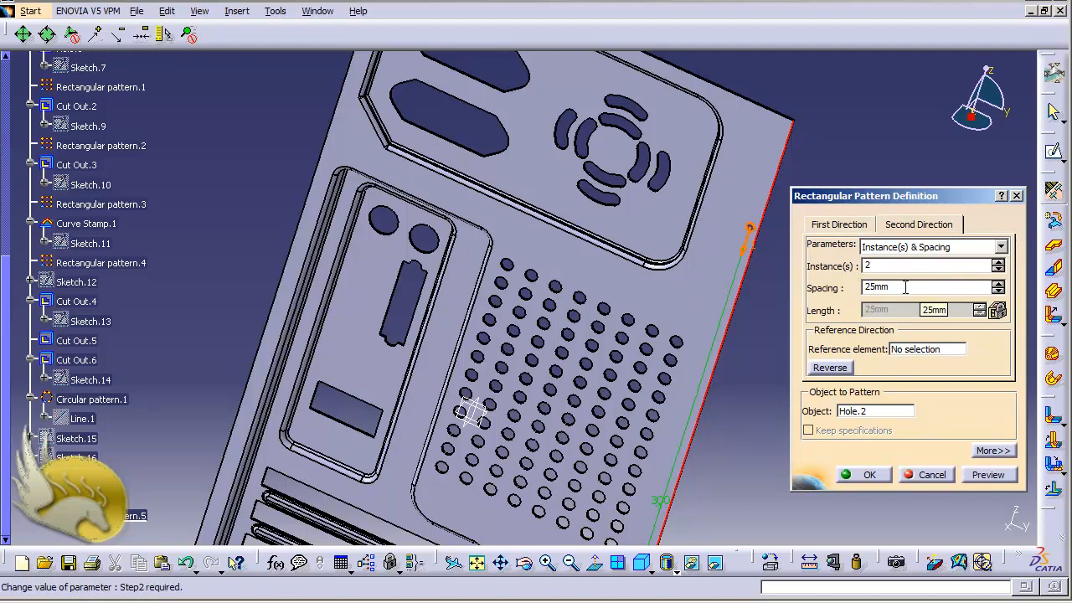
double_click(906, 287)
type("19")
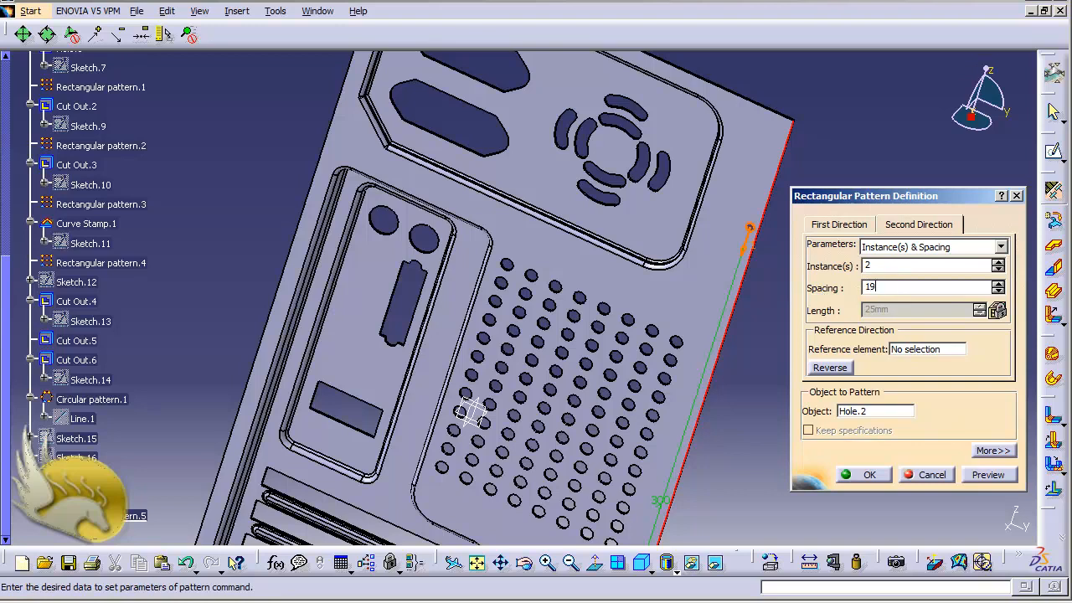
type("2")
left_click(943, 352)
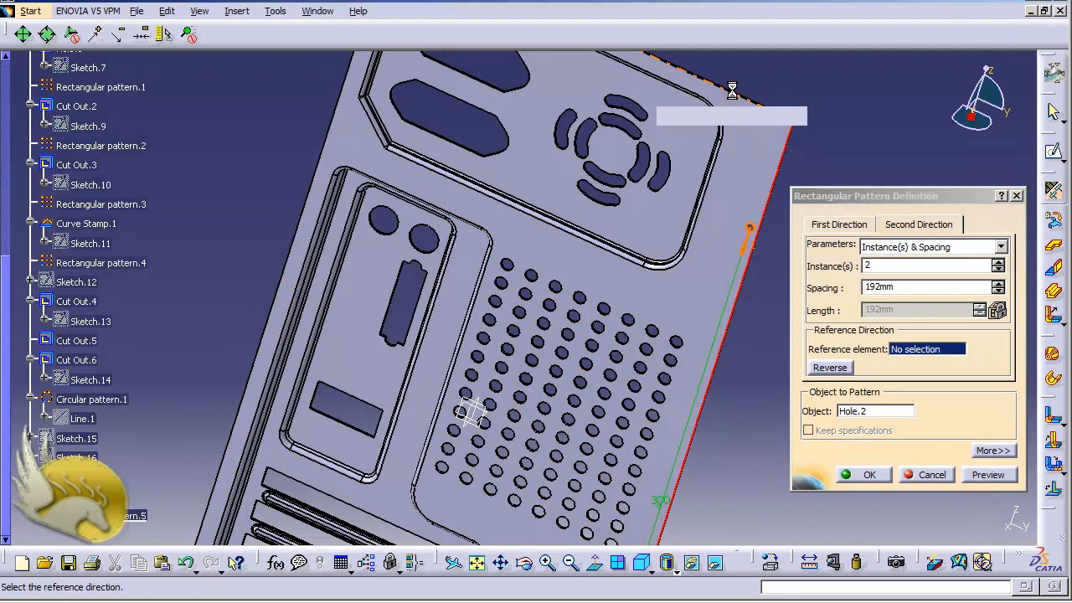
left_click(743, 94)
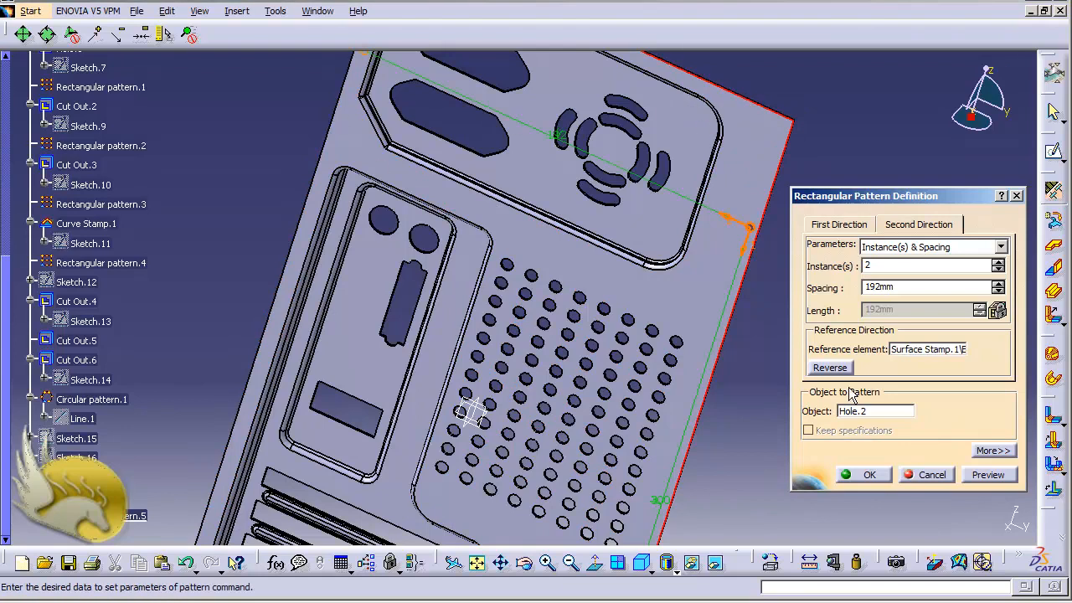
left_click(871, 475)
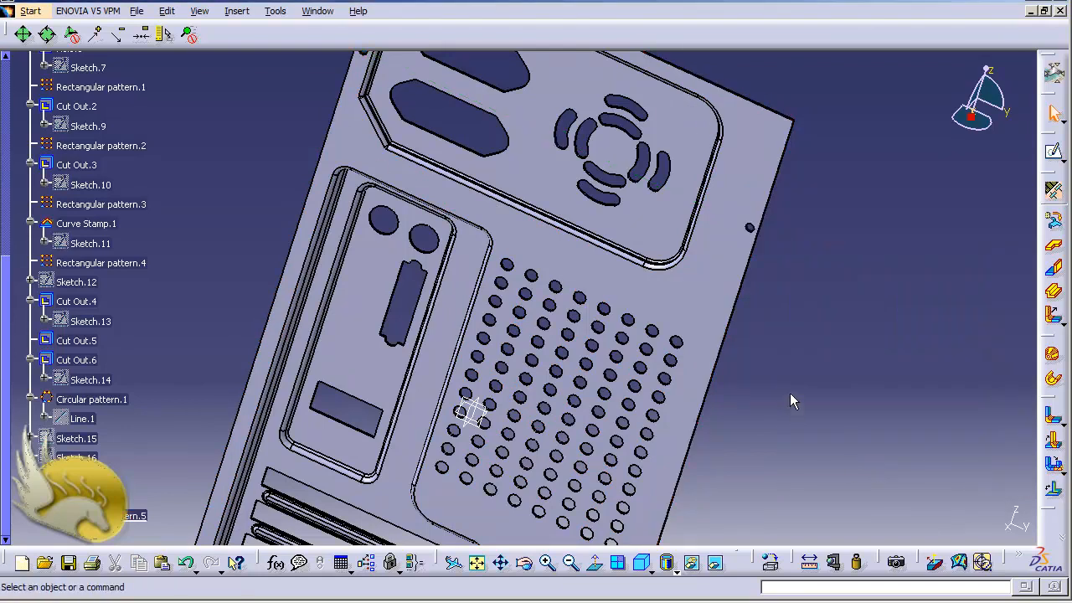
Check the patterned threaded holes across the whole panel and save the part.
key("ctrl+Page_Down")
key("ctrl+Page_Down")
key("ctrl+Page_Down")
key("ctrl+Page_Down")
key("ctrl+Page_Down")
key("ctrl+Page_Down")
key("ctrl+Page_Down")
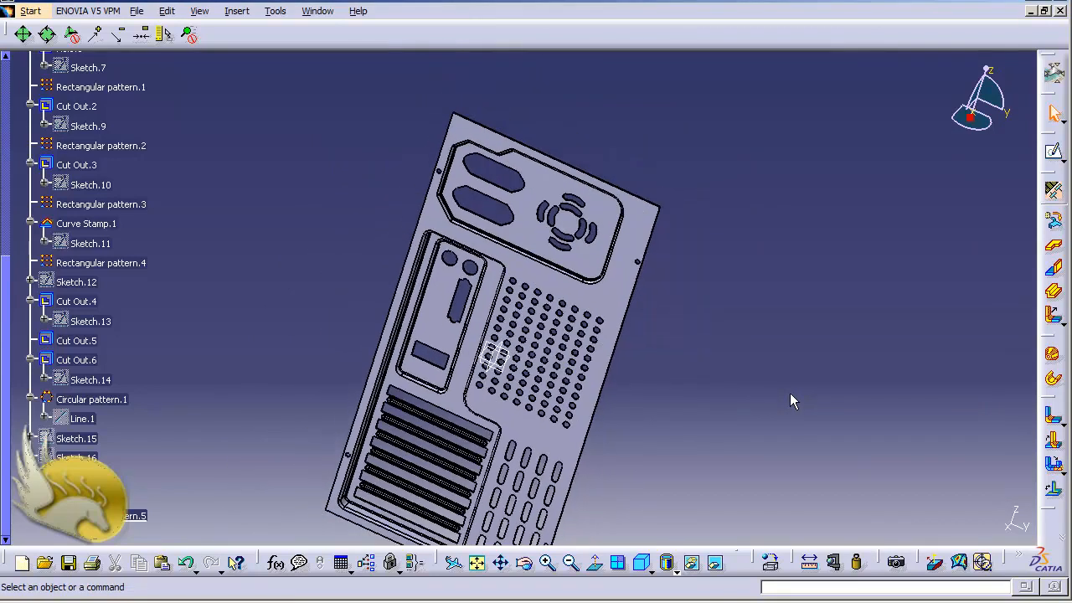
key("ctrl+Up")
key("ctrl+Up")
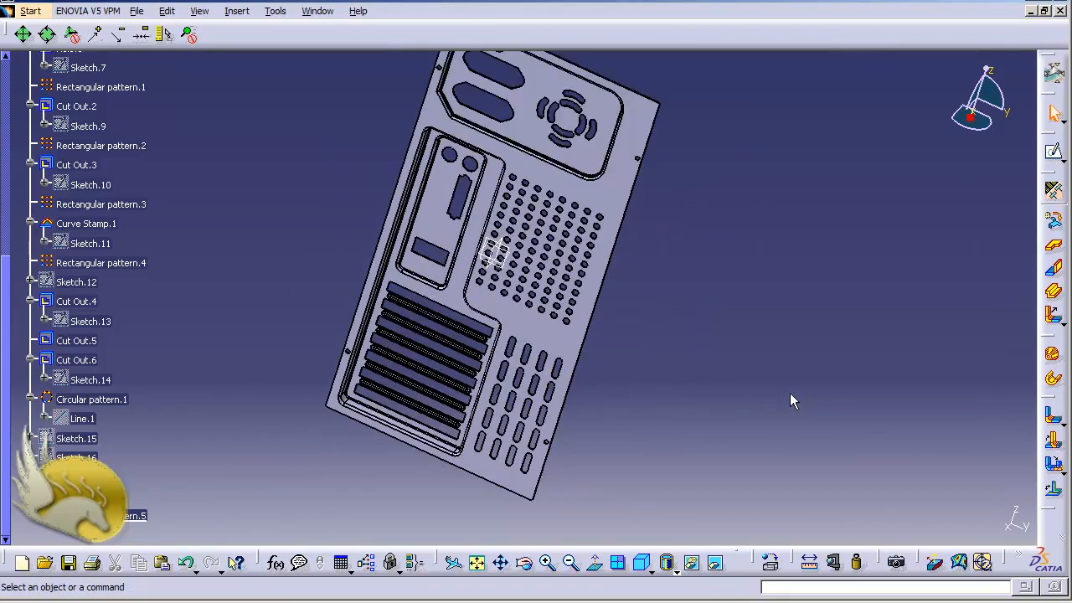
key("ctrl+s")
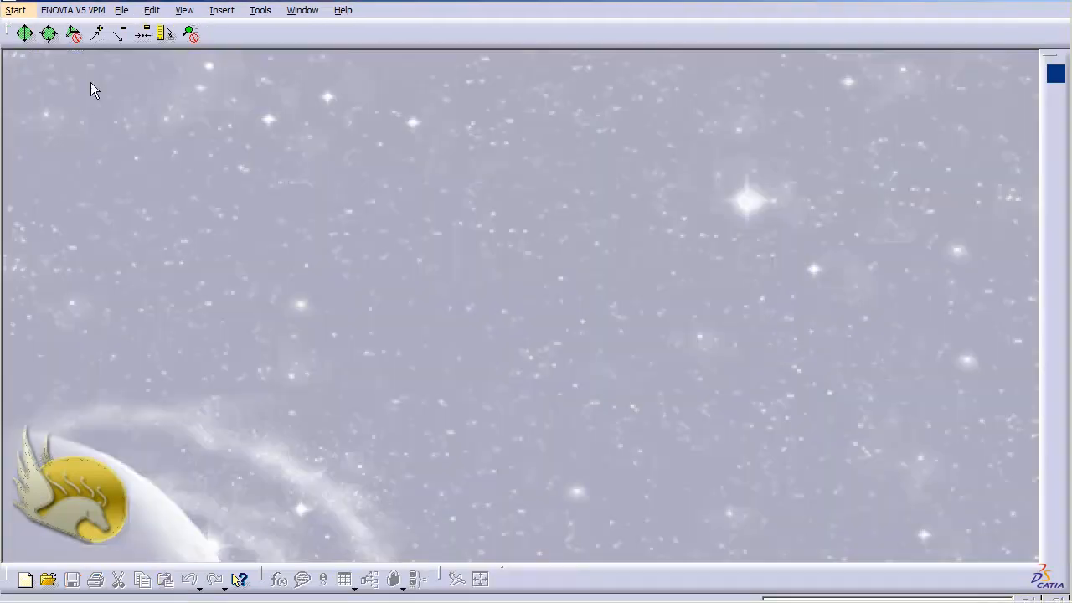
Create a new part named Part1 with hybrid design enabled.
left_click(15, 10)
mouse_move(88, 52)
left_click(304, 51)
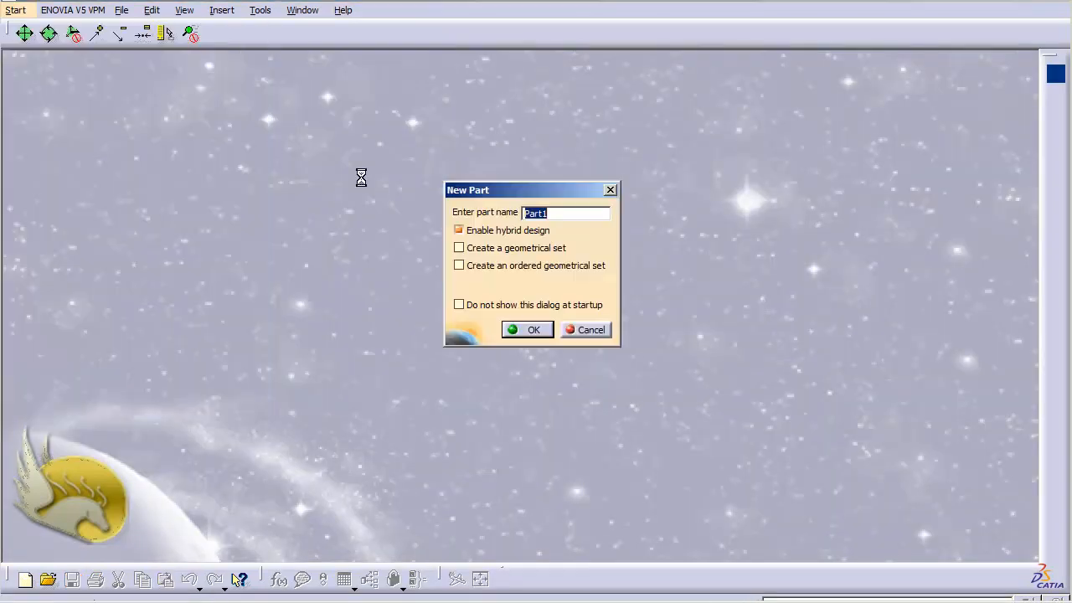
left_click(526, 329)
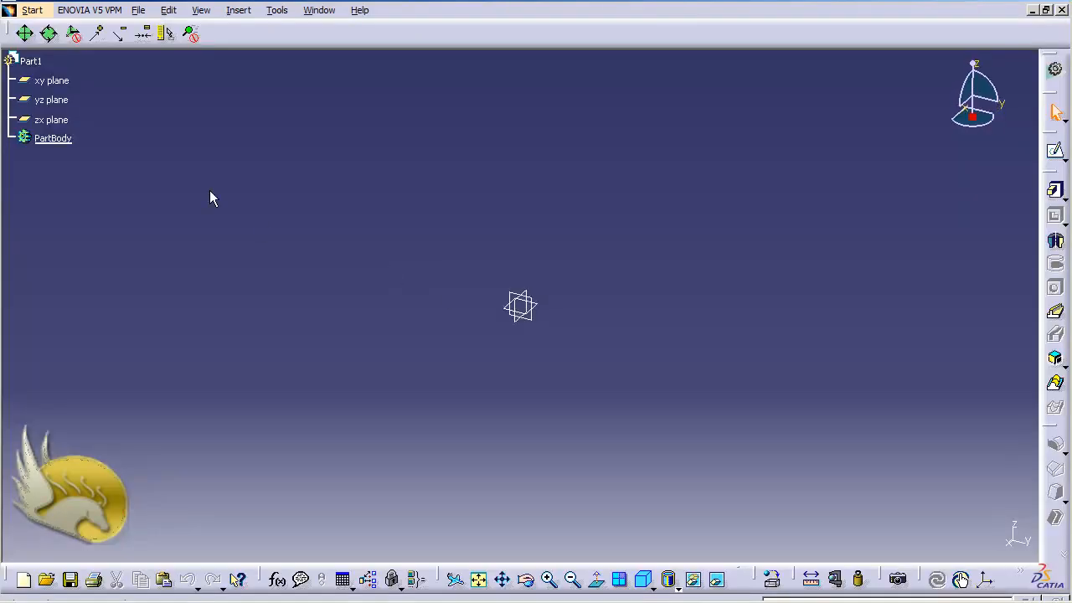
Open a sketch on the xy plane and draw a wide rectangle around the origin, with its first corner at H -200 mm, V 60 mm.
left_click(52, 100)
left_click(53, 81)
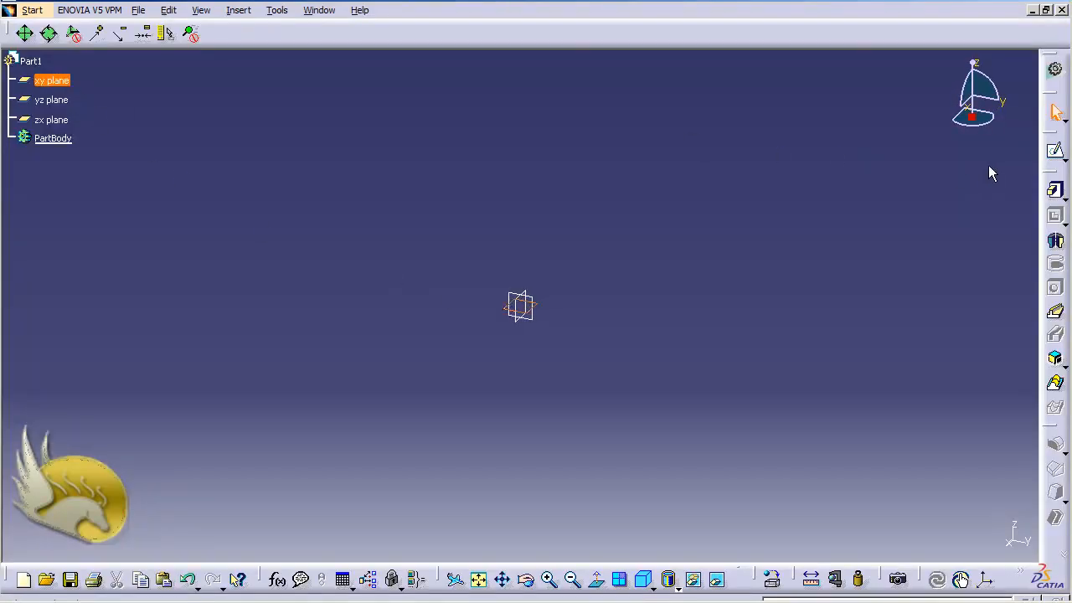
left_click(1053, 151)
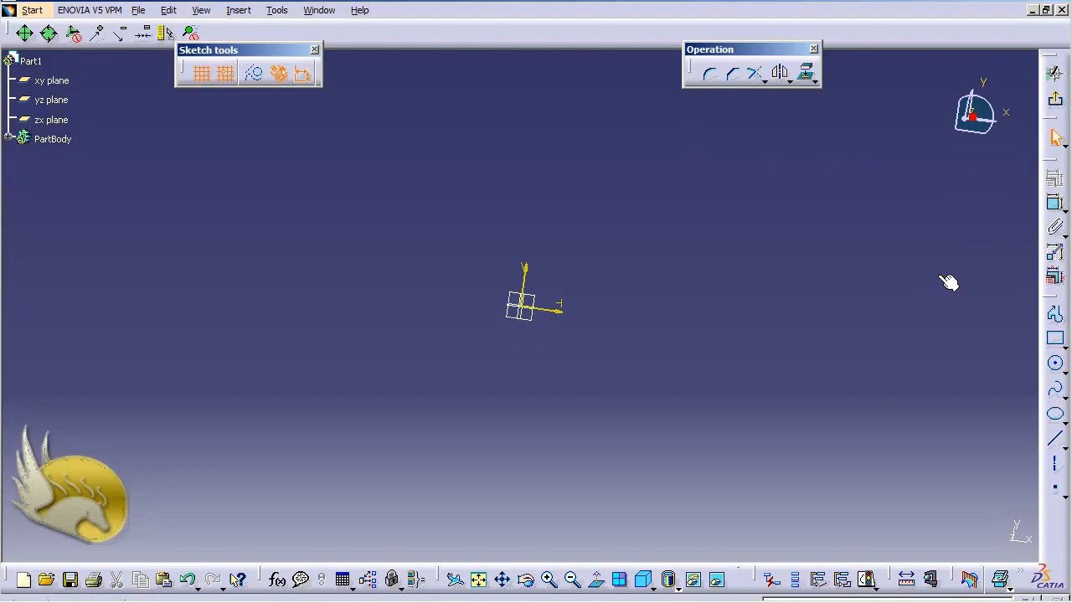
left_click(1055, 339)
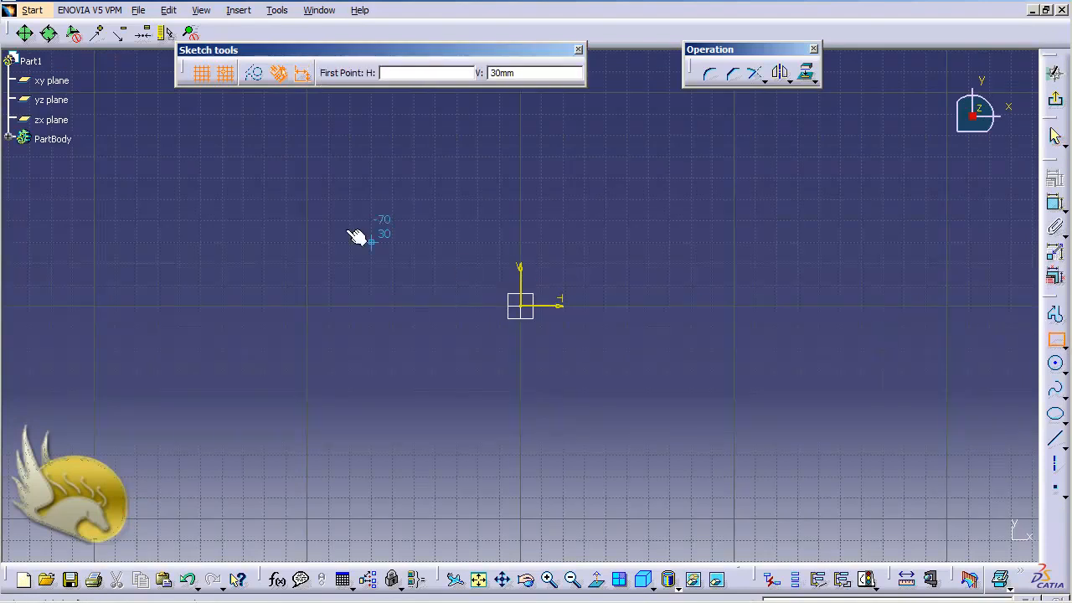
left_click(94, 178)
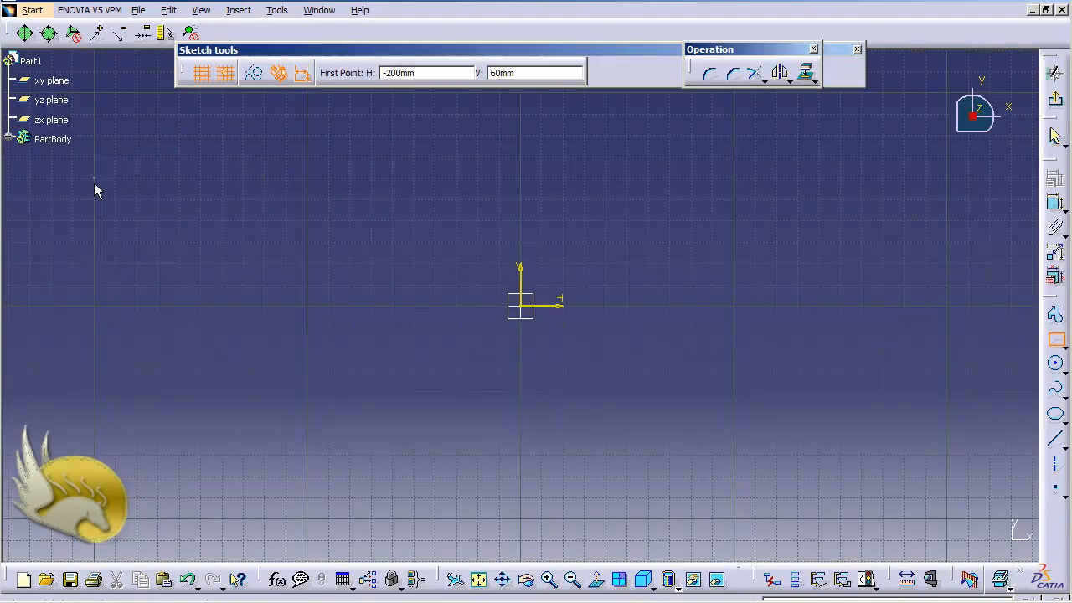
left_click(1007, 456)
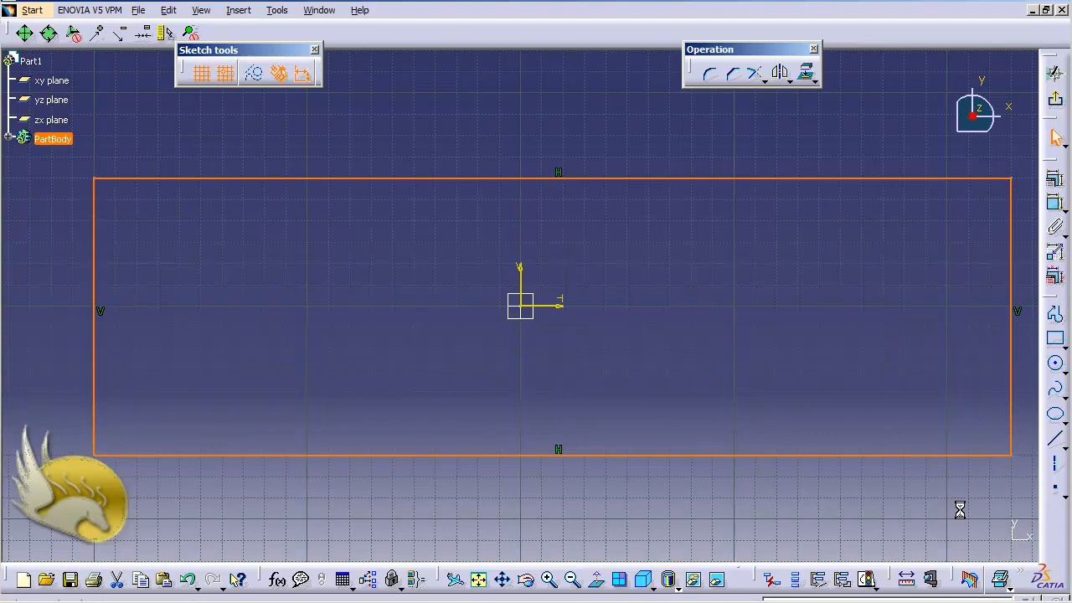
left_click(261, 270)
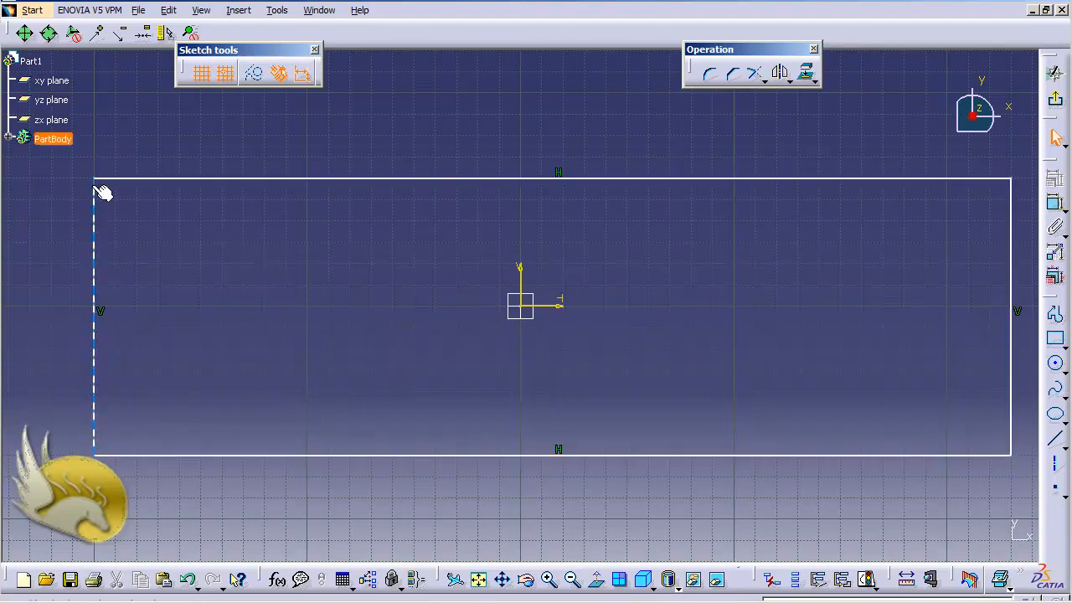
Round the rectangle's upper-left corner with the Corner tool and set its radius to 2 mm.
left_click(709, 75)
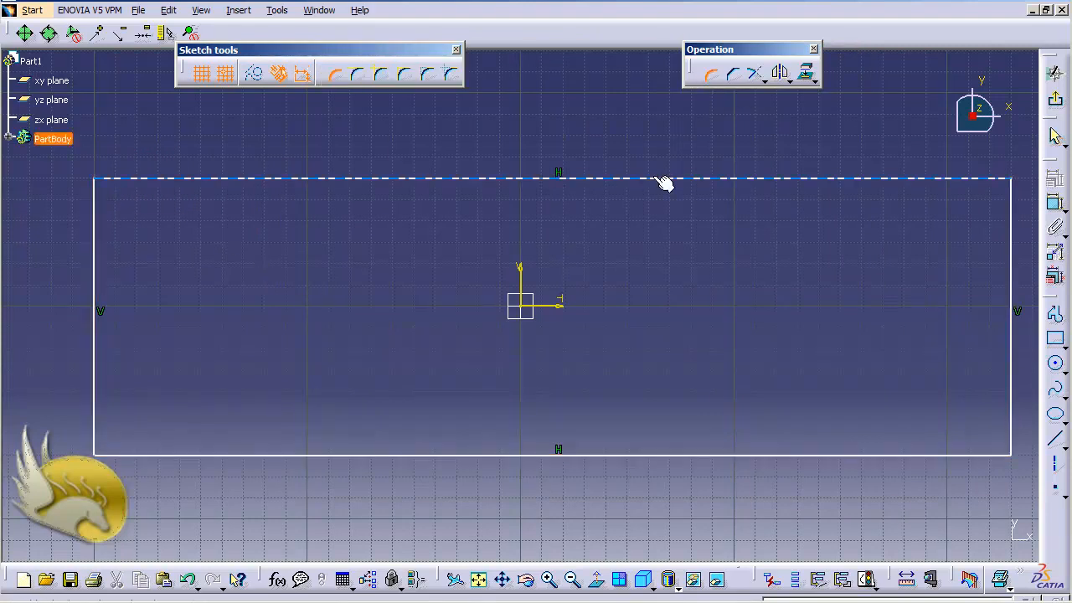
left_click(106, 179)
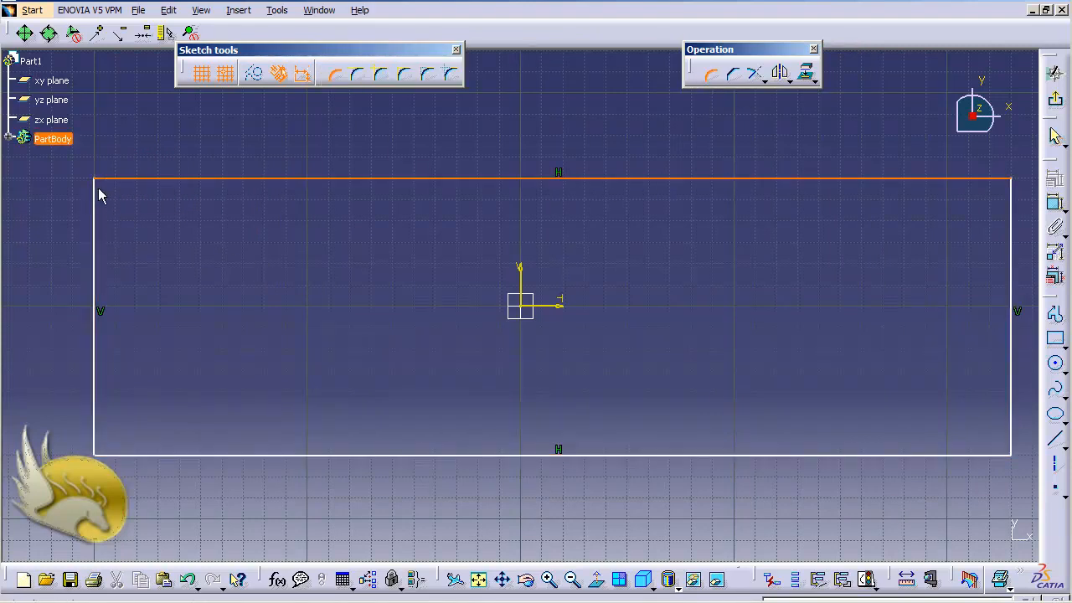
left_click(97, 194)
left_click(109, 198)
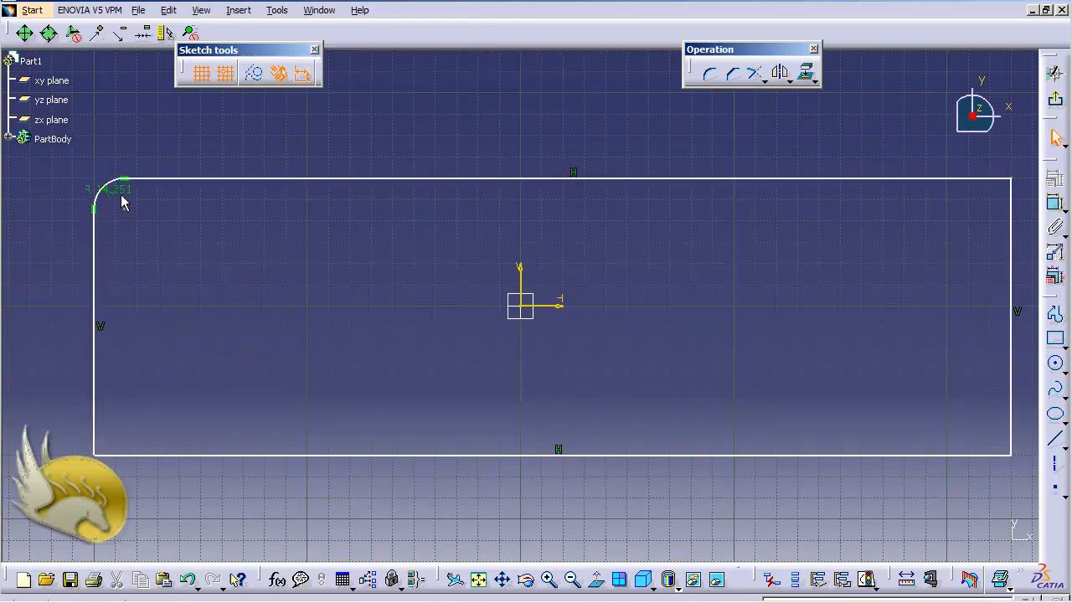
double_click(123, 191)
type("0")
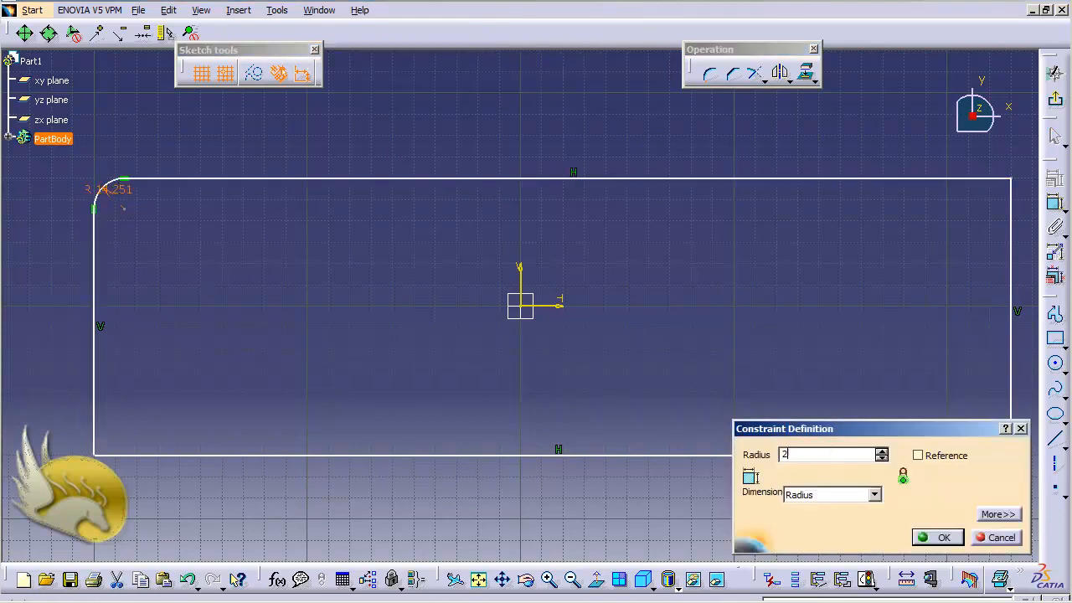
key("Return")
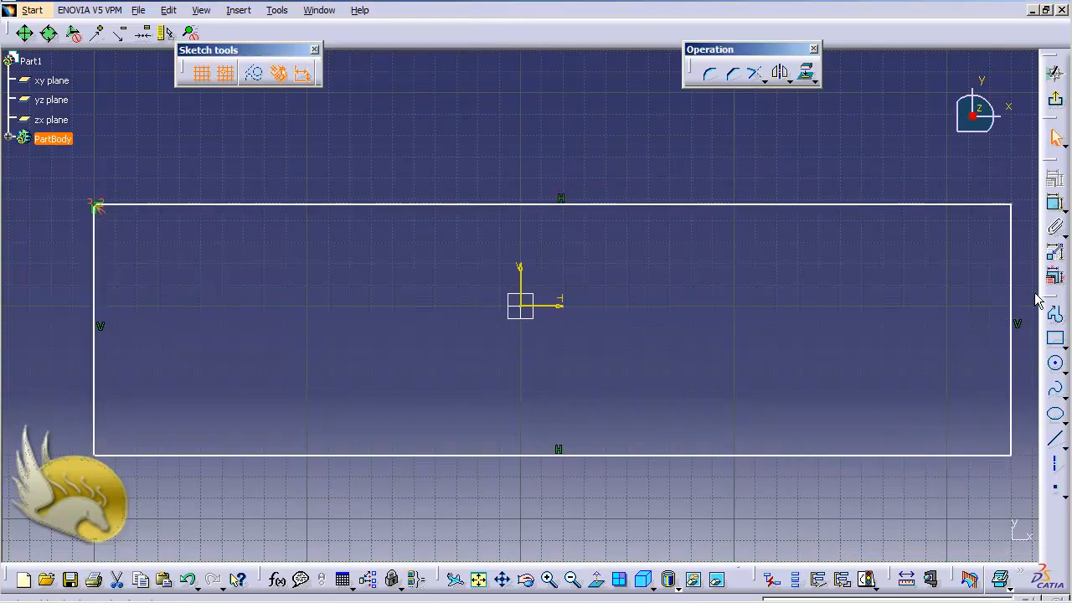
left_click(1055, 203)
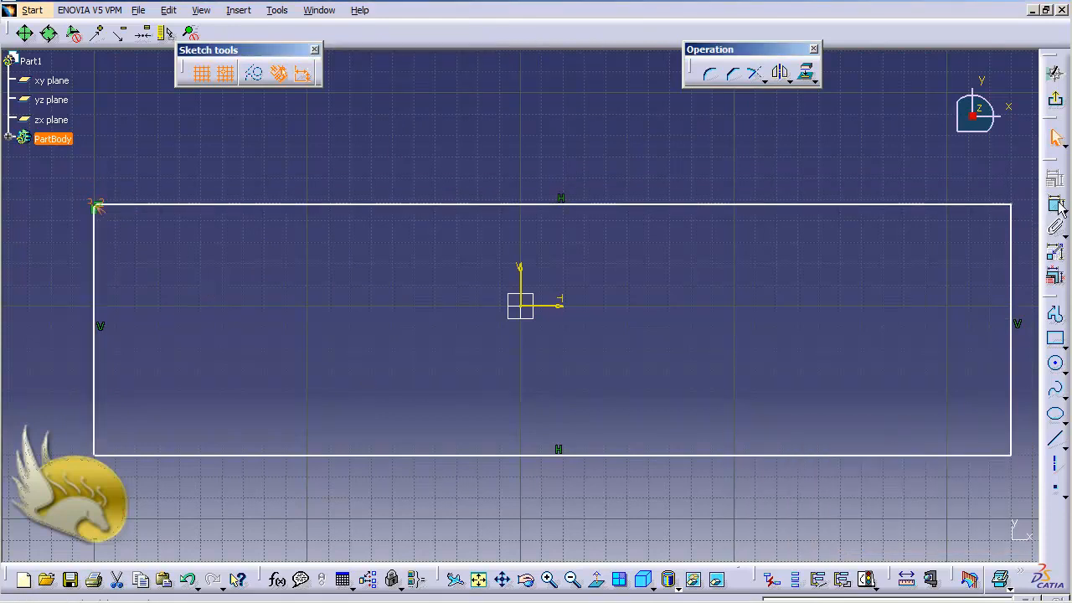
left_click(114, 455)
left_click(94, 438)
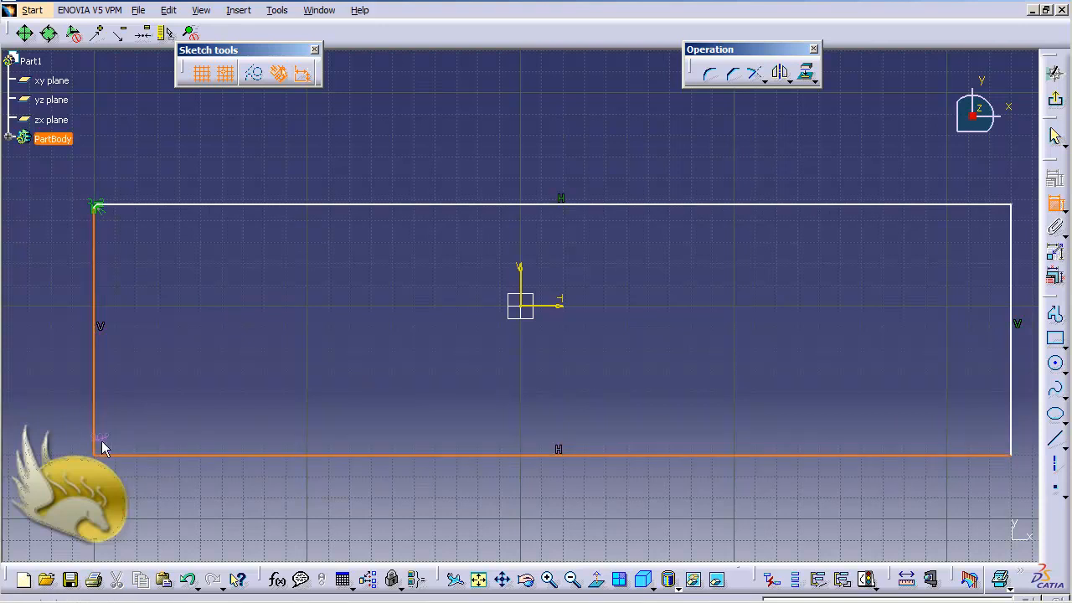
left_click(145, 538)
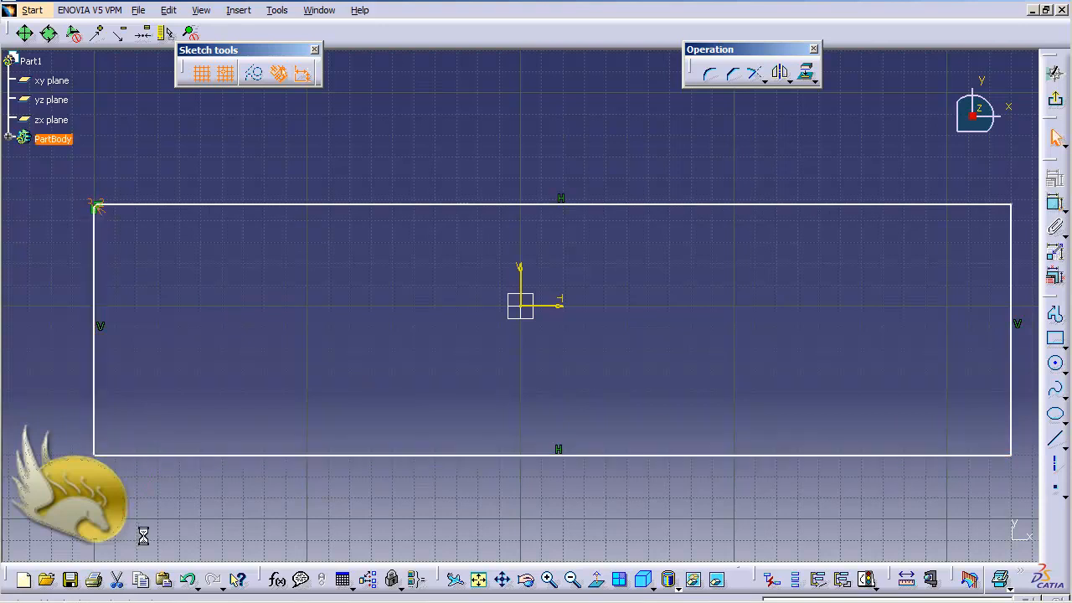
Round the rectangle's lower-left corner with the Corner tool and set its radius to 2 mm.
left_click(711, 74)
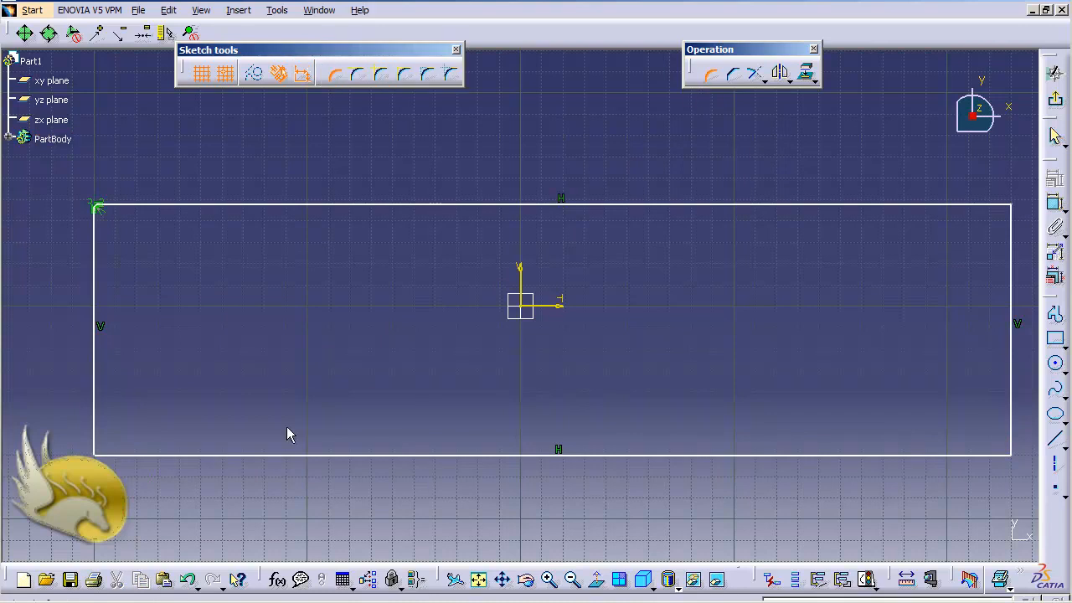
left_click(110, 455)
left_click(95, 437)
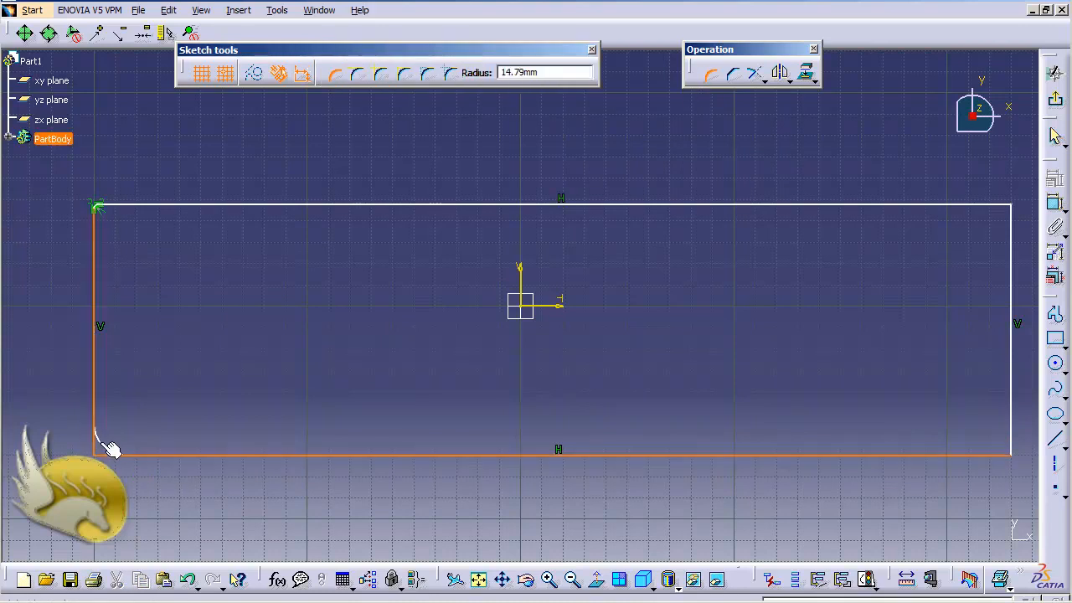
left_click(112, 444)
double_click(115, 433)
type("3")
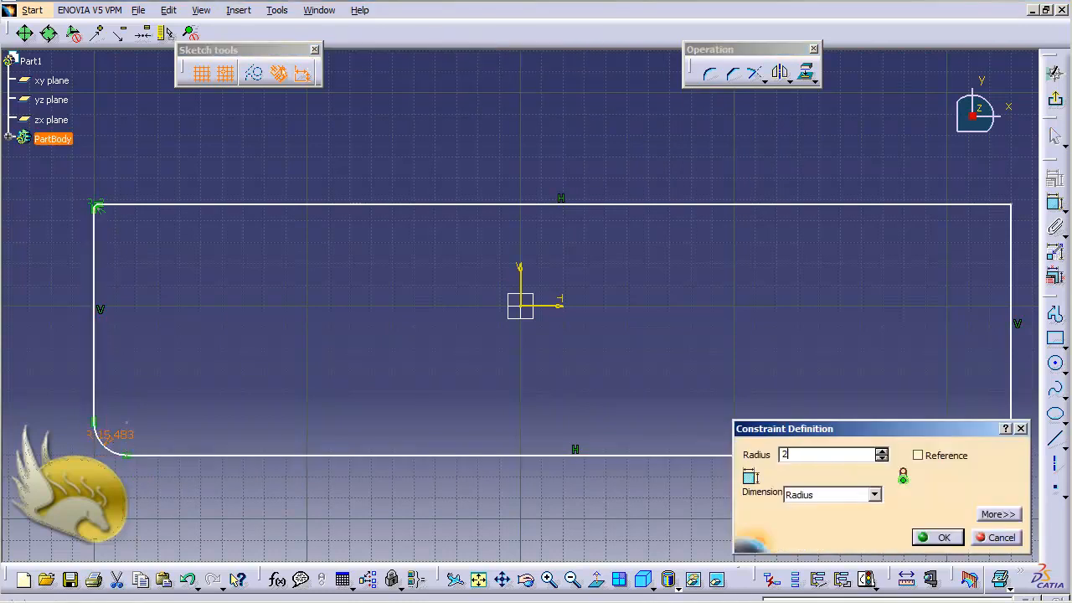
key("Return")
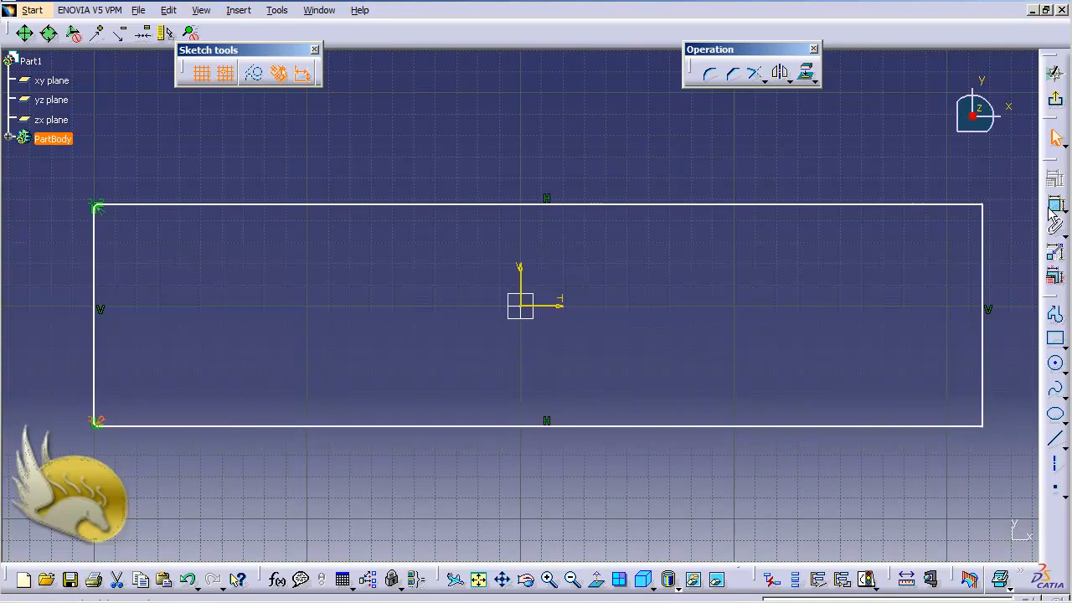
Dimension the rectangle's left edge and set its length to 200 mm.
left_click(99, 306)
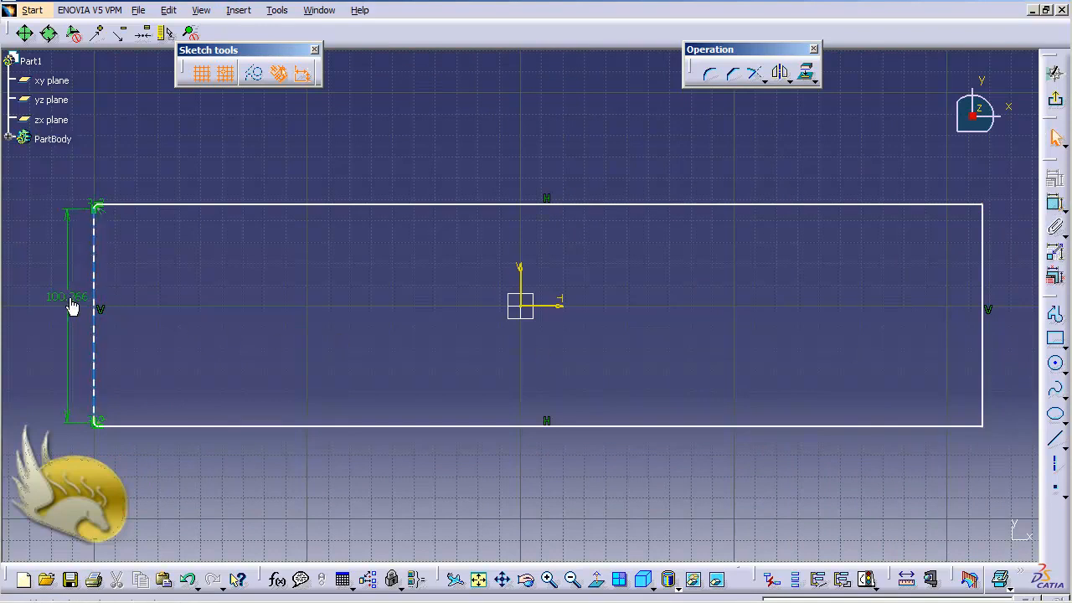
double_click(75, 299)
type("200")
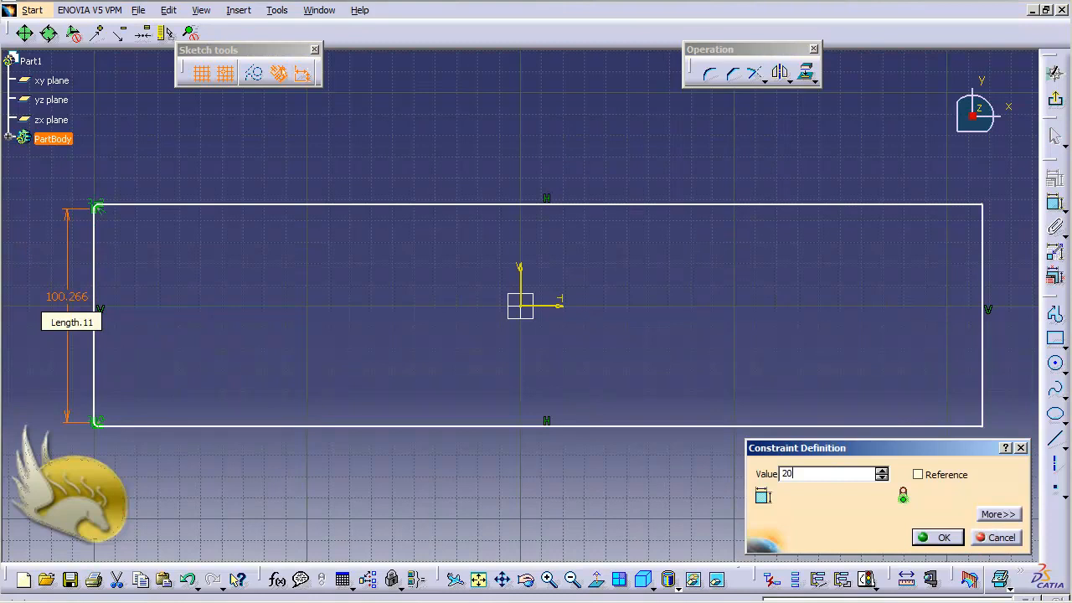
key("Return")
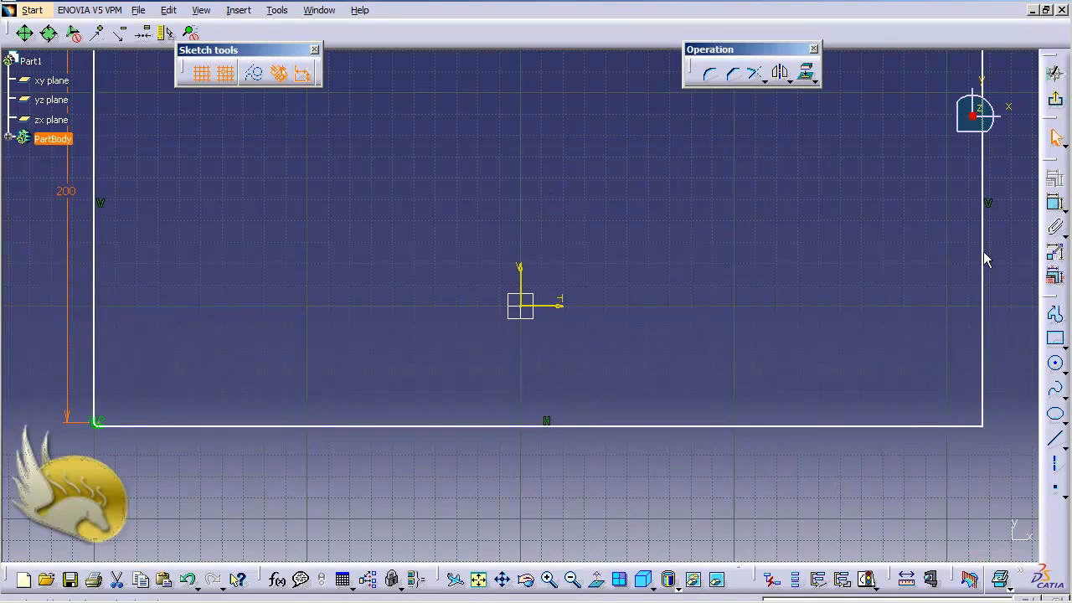
Dimension the rectangle's bottom edge and set its length to 390 mm.
left_click(1055, 203)
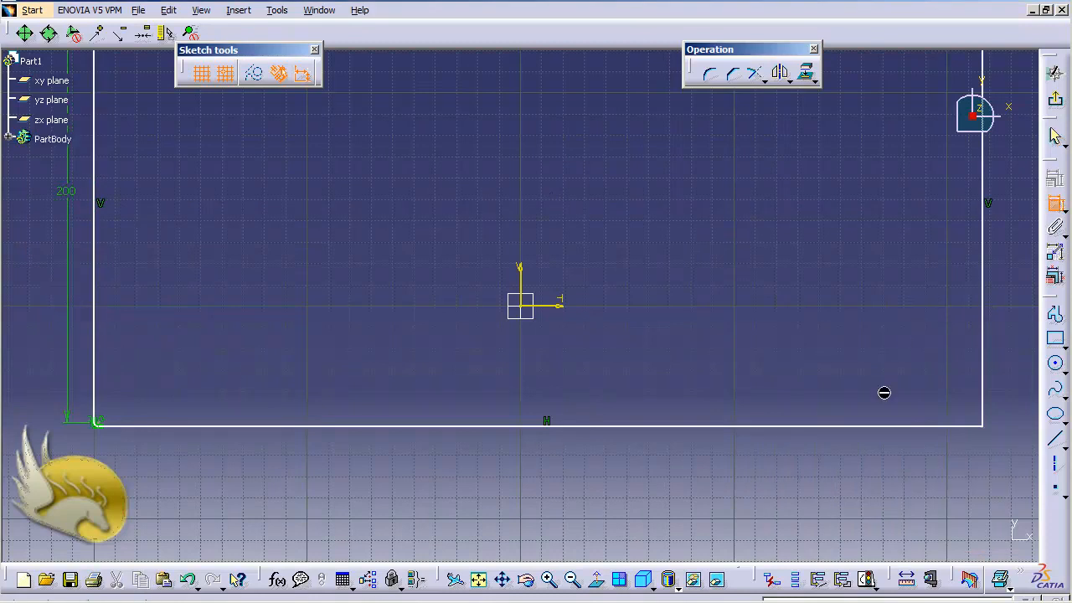
left_click(775, 428)
left_click(765, 456)
left_click(766, 458)
double_click(767, 458)
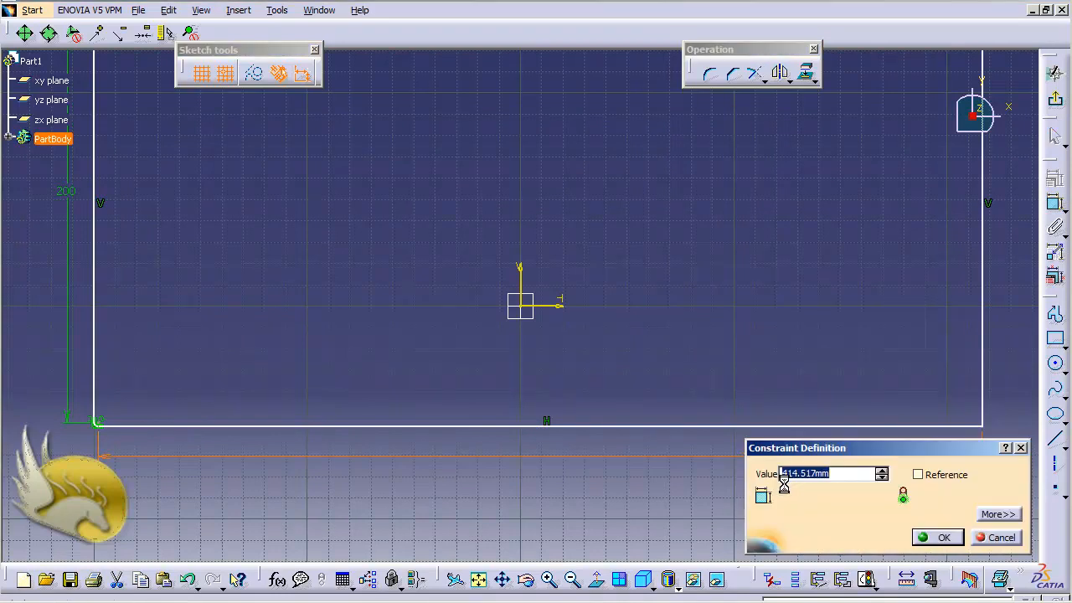
type("390")
key("Return")
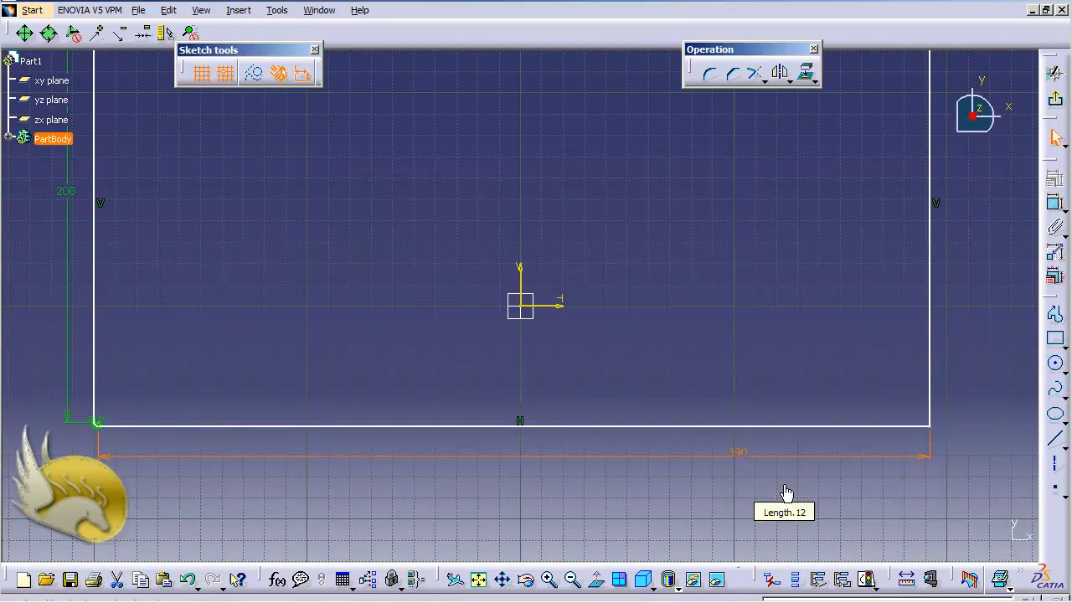
Constrain the rectangle's top and bottom edges to be symmetric about the sketch's horizontal axis.
key("ctrl+Page_Down")
key("ctrl+Page_Down")
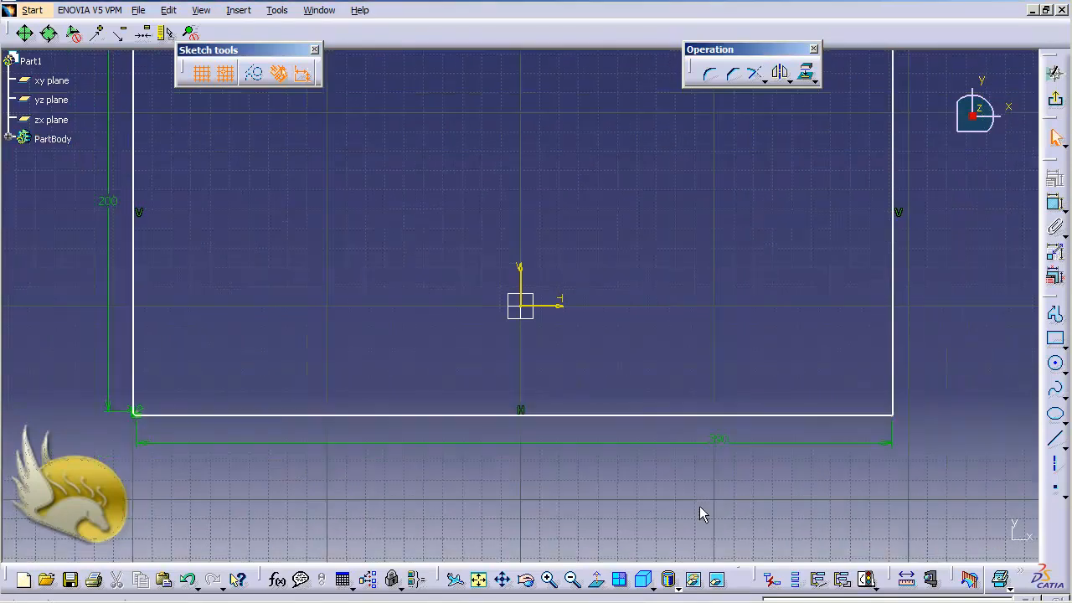
key("ctrl+Down")
key("ctrl+Down")
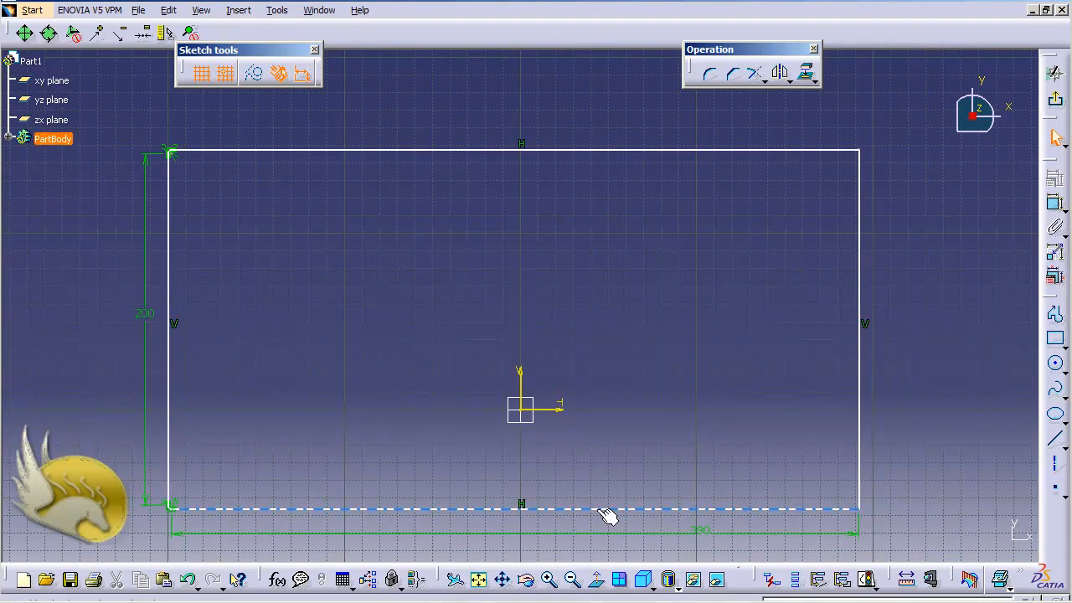
left_click(593, 508)
left_click(563, 151, "ctrl")
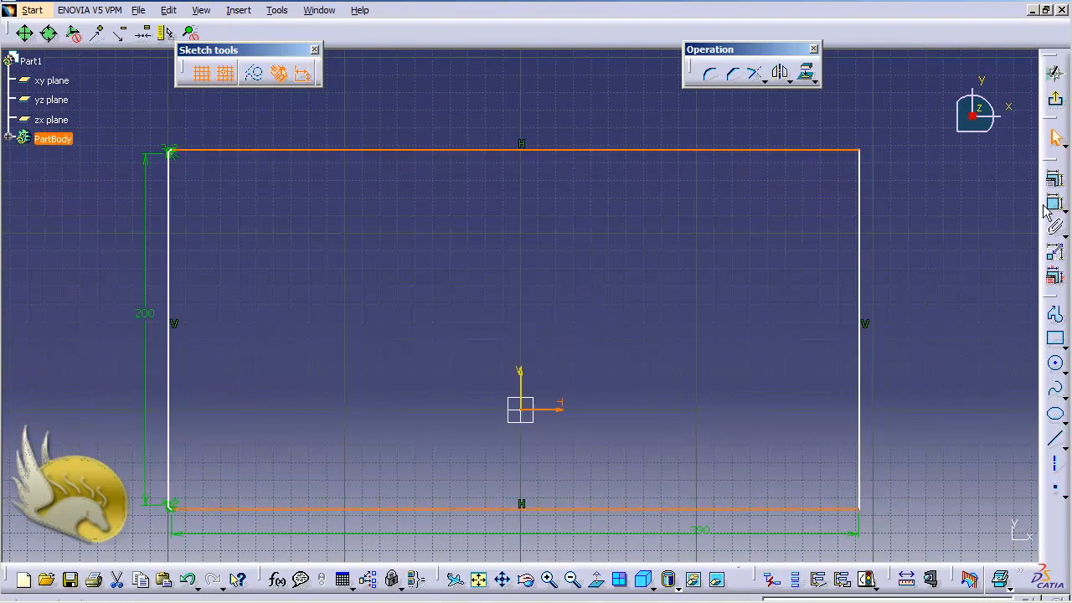
left_click(1055, 180)
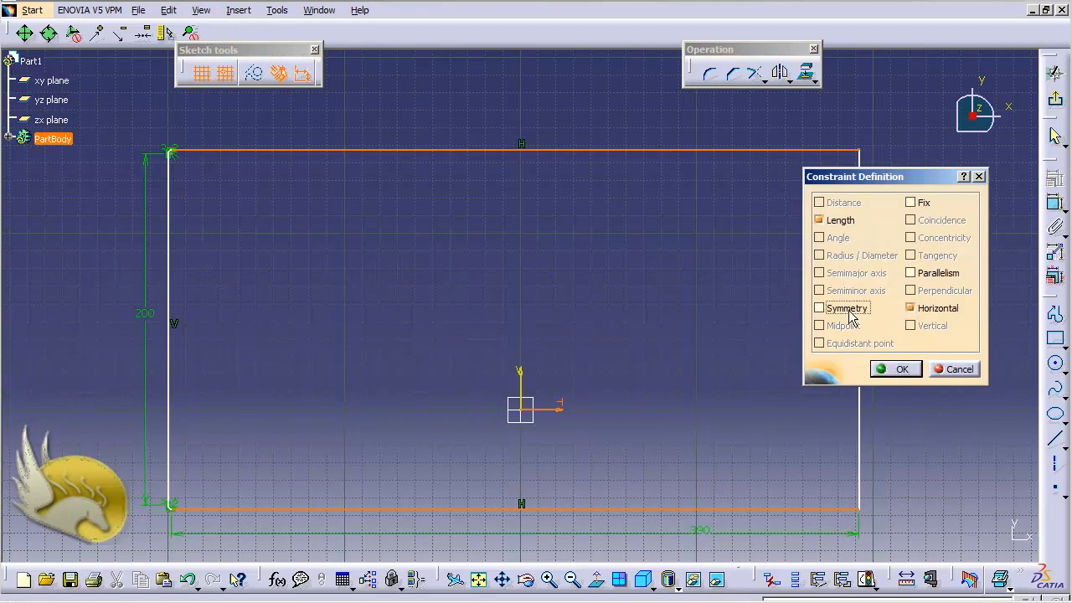
left_click(820, 308)
left_click(896, 370)
Constrain the rectangle's left and right edges to be symmetric about the sketch's vertical axis.
left_click(168, 360)
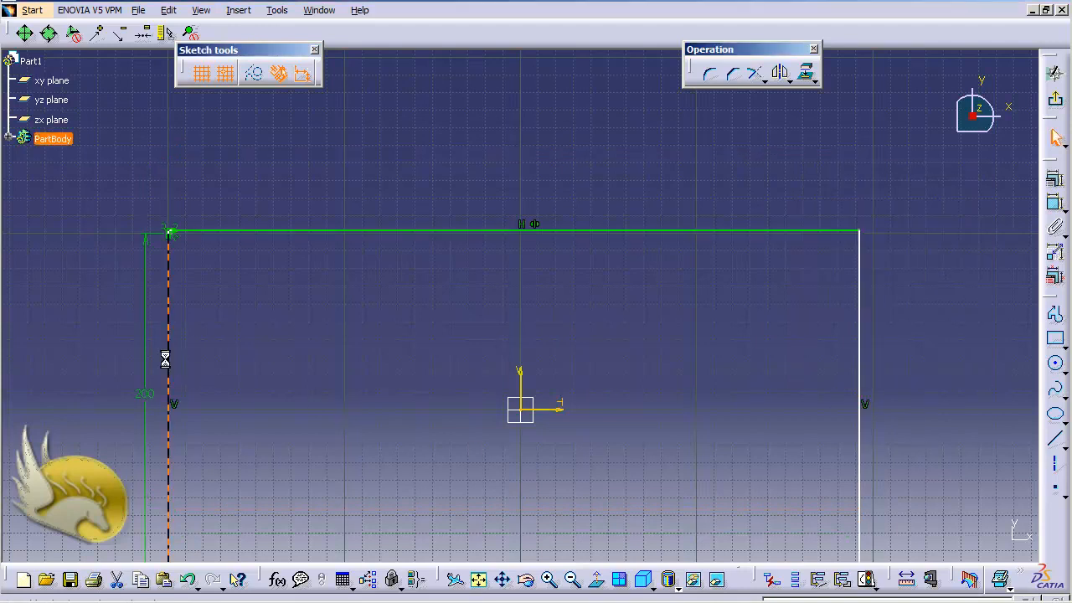
left_click(859, 360, "ctrl")
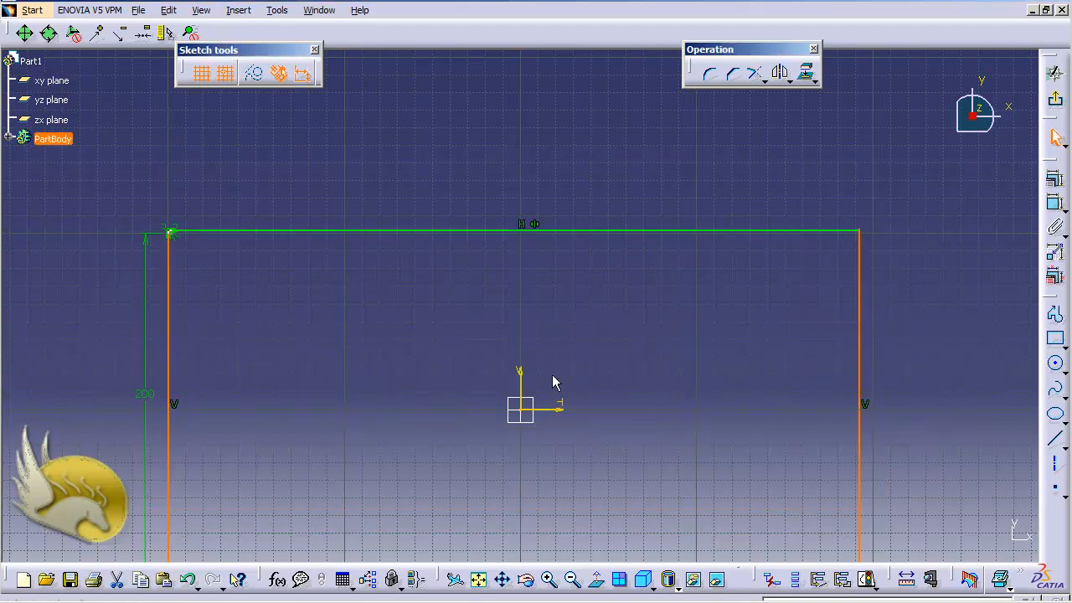
left_click(526, 376, "ctrl")
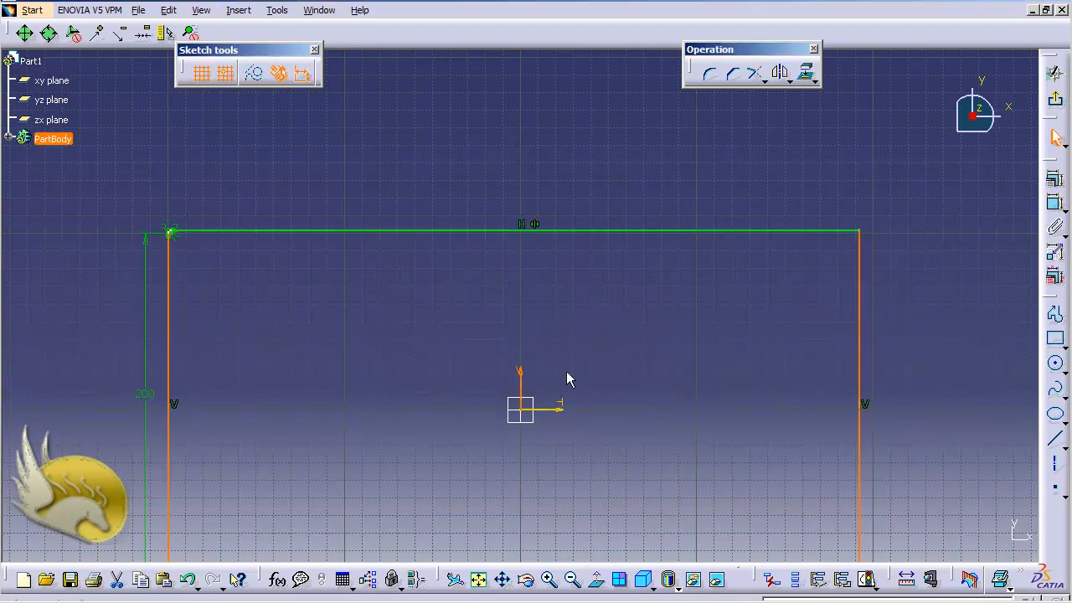
left_click(1054, 178)
left_click(828, 311)
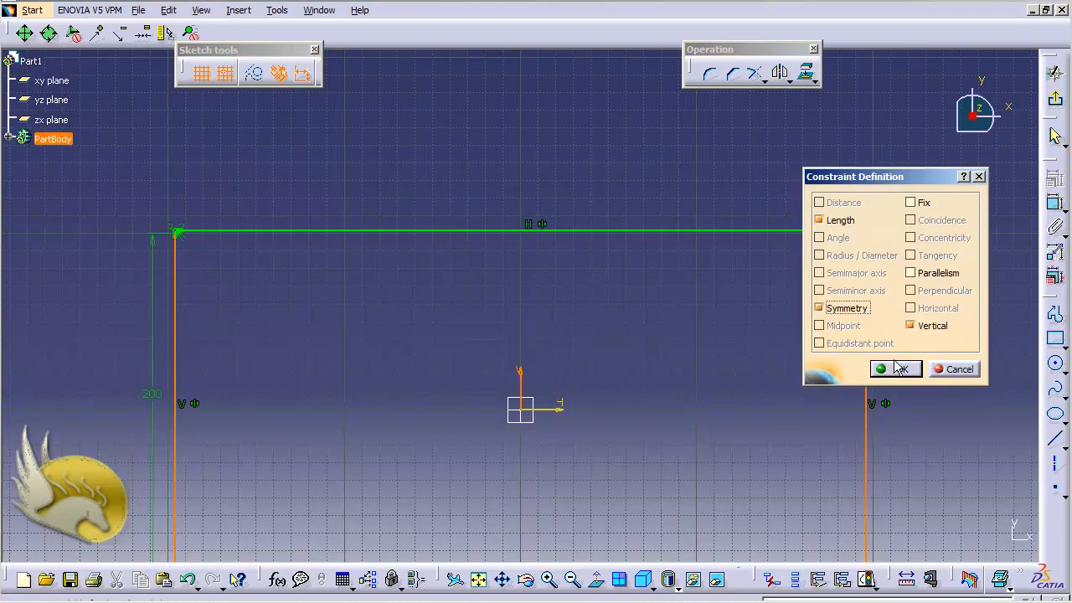
left_click(896, 368)
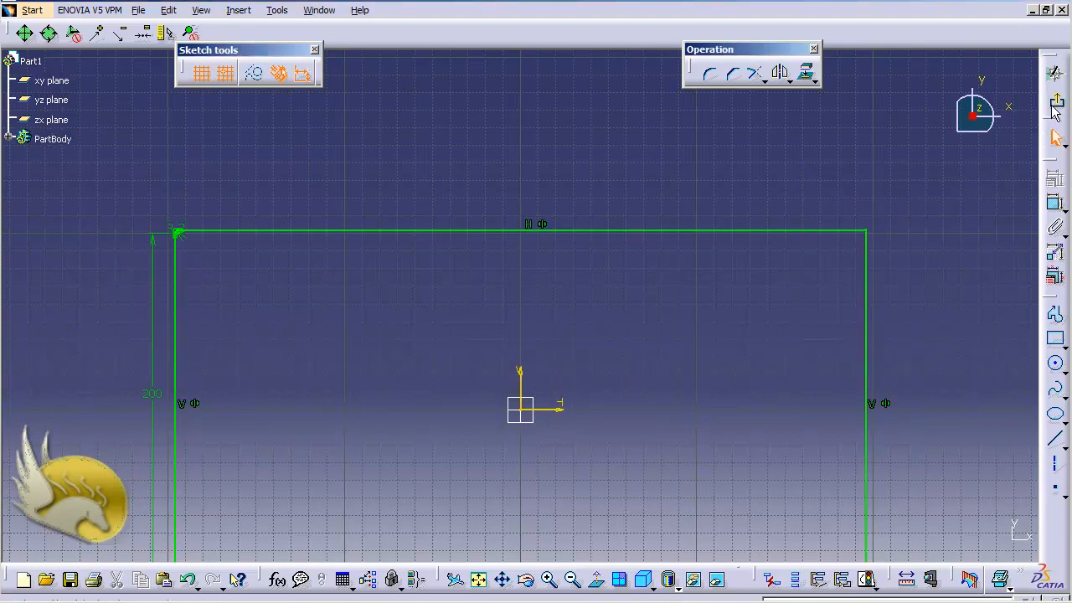
Exit the finished sketch and switch to the Generative Sheetmetal Design workbench.
left_click(1055, 99)
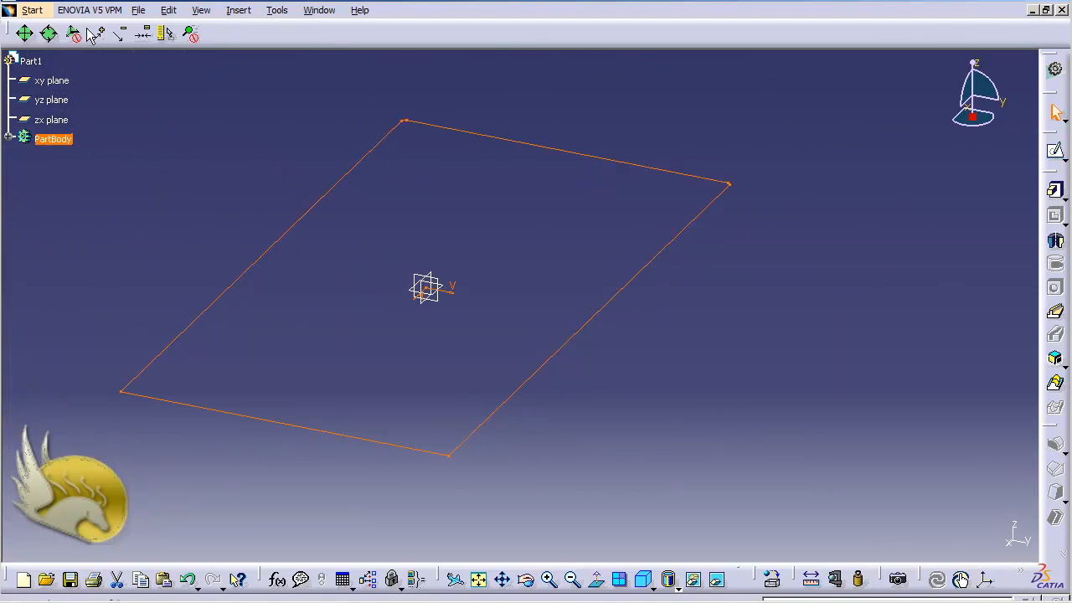
left_click(34, 11)
mouse_move(115, 53)
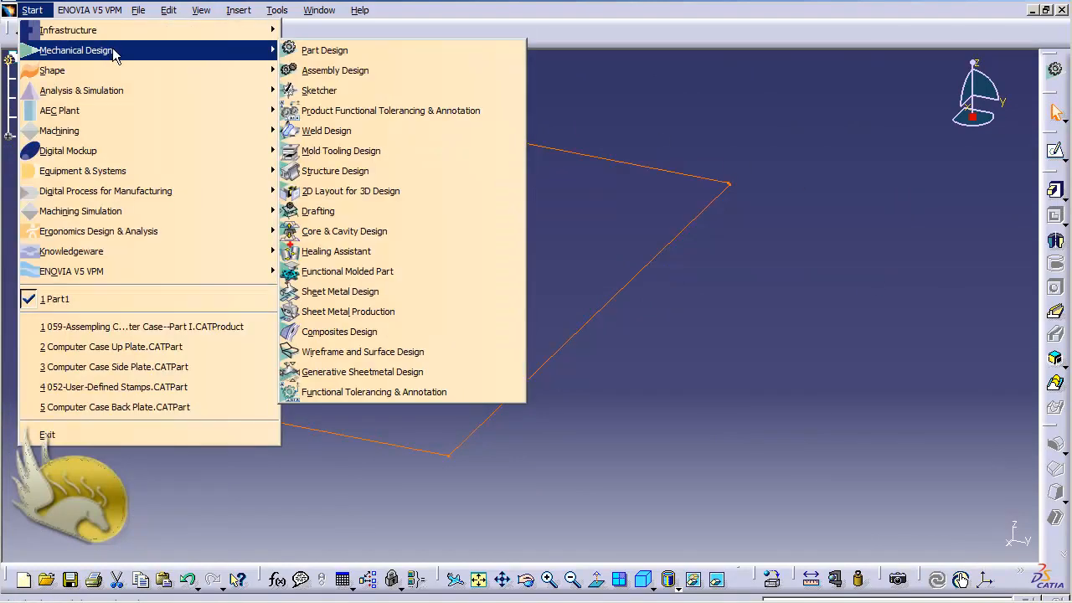
left_click(389, 372)
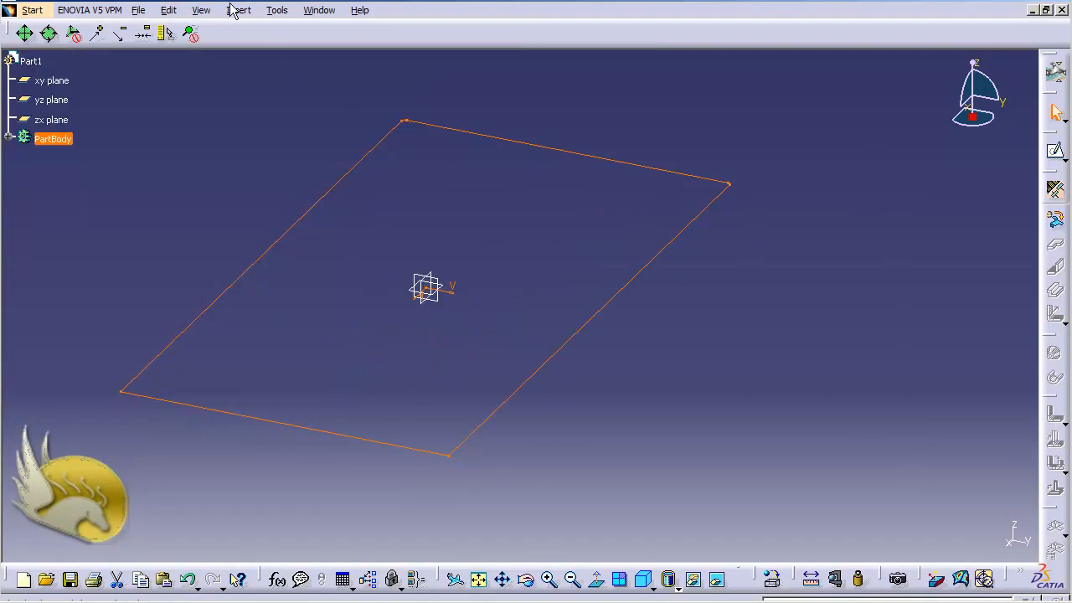
Define the sheet metal parameters with 1 mm thickness and 2 mm default bend radius, and set the bend extremities to Tangent.
left_click(238, 10)
left_click(310, 226)
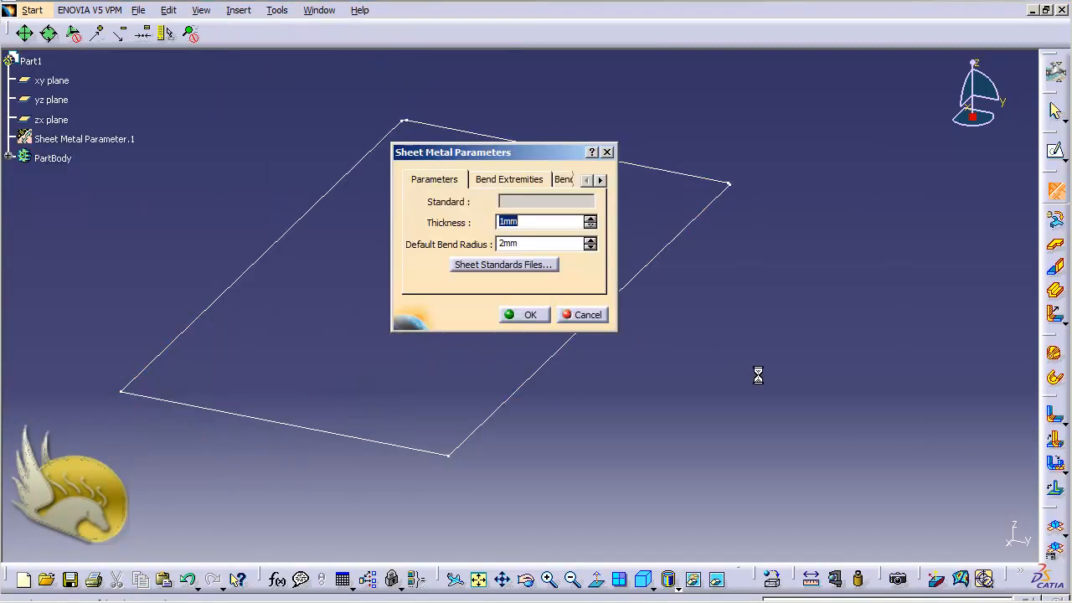
left_click(506, 180)
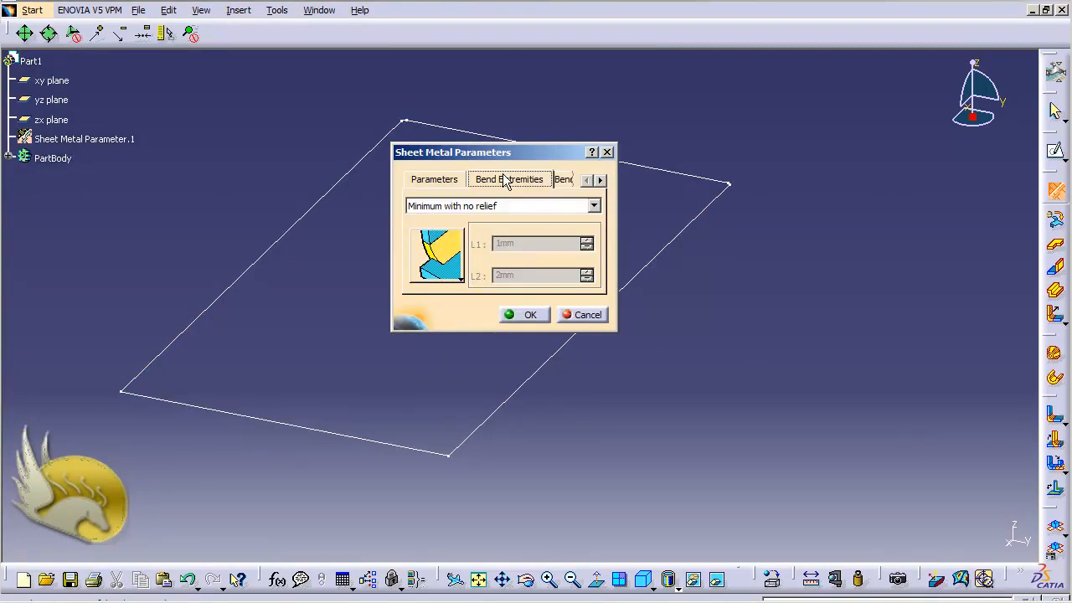
left_click(505, 206)
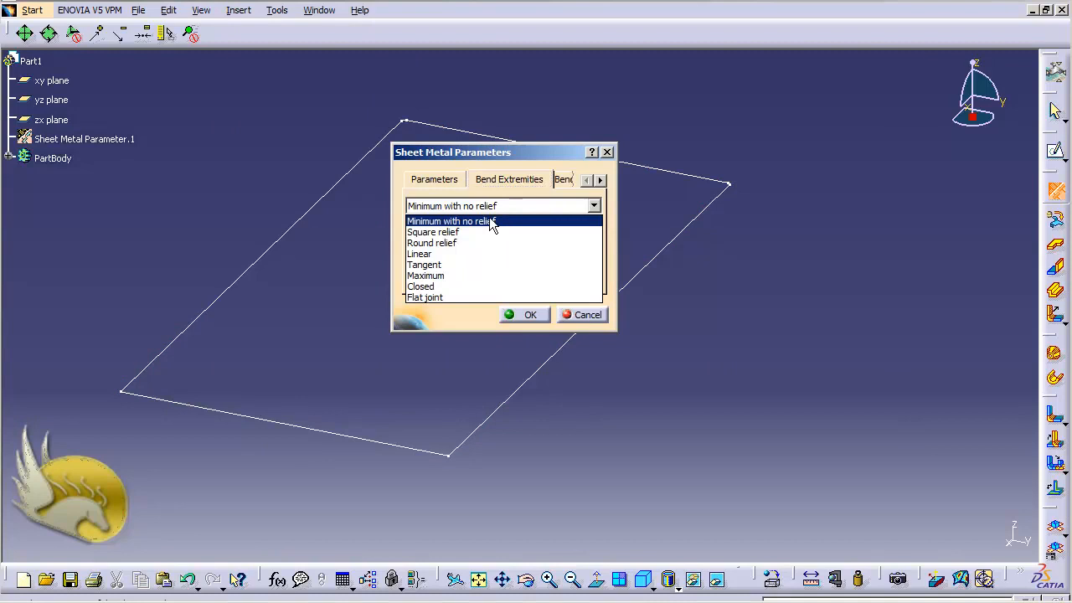
left_click(470, 261)
left_click(439, 187)
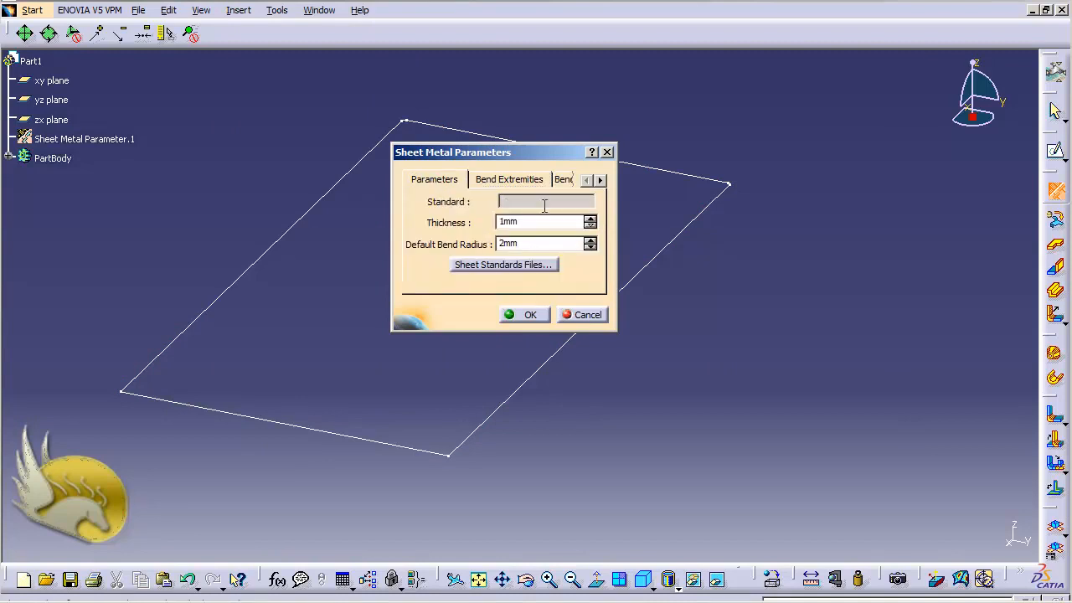
Deactivate the K factor's formula in the bend allowance, set the K factor to 0.4 and accept the sheet metal parameters.
left_click(569, 185)
right_click(537, 217)
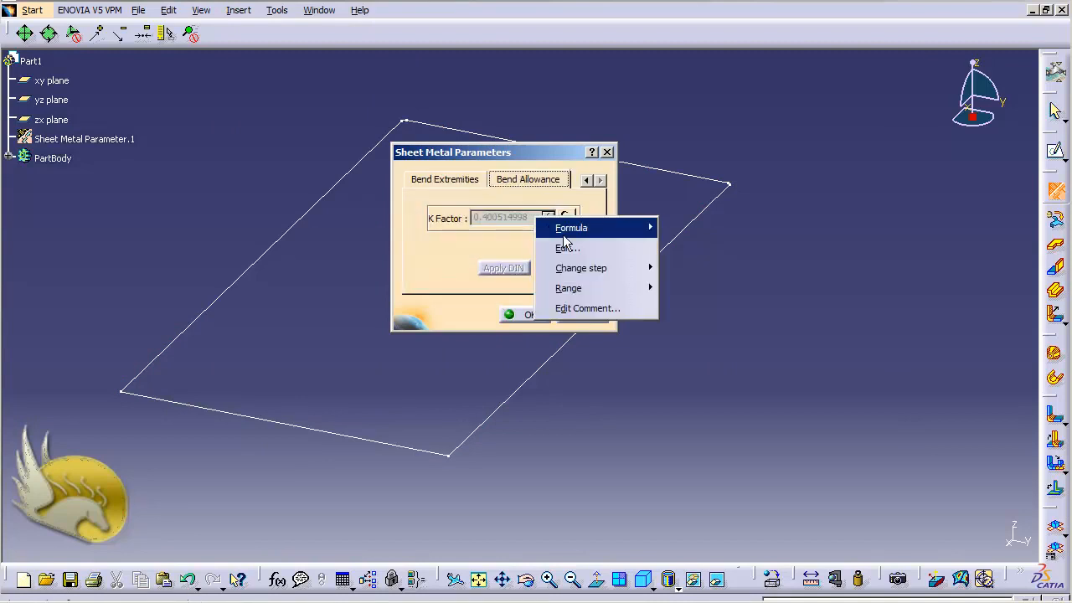
mouse_move(586, 237)
left_click(692, 247)
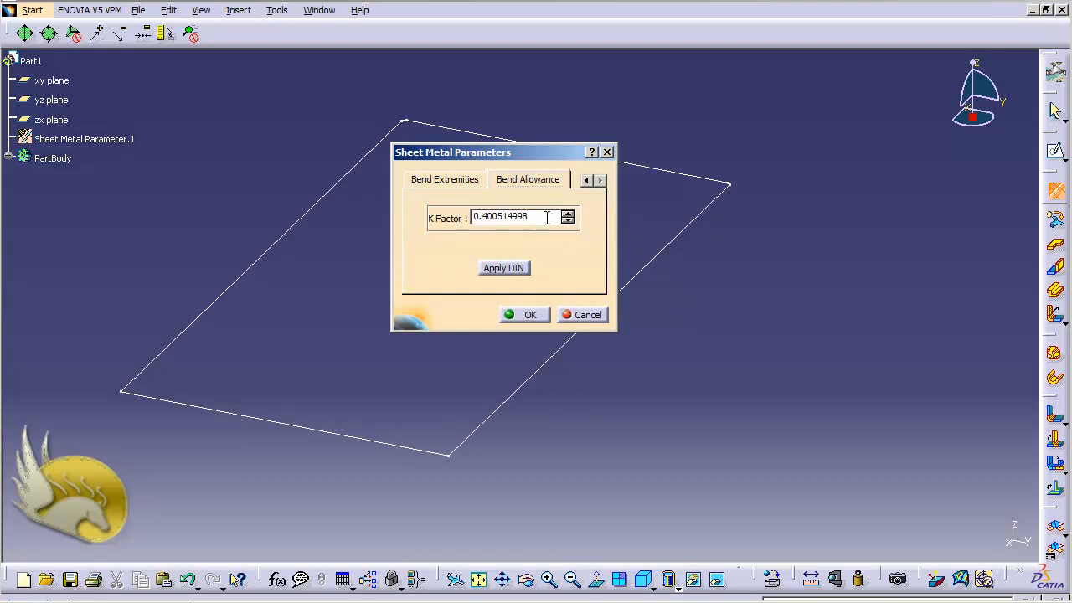
left_click_drag(548, 216, 487, 216)
key("BackSpace")
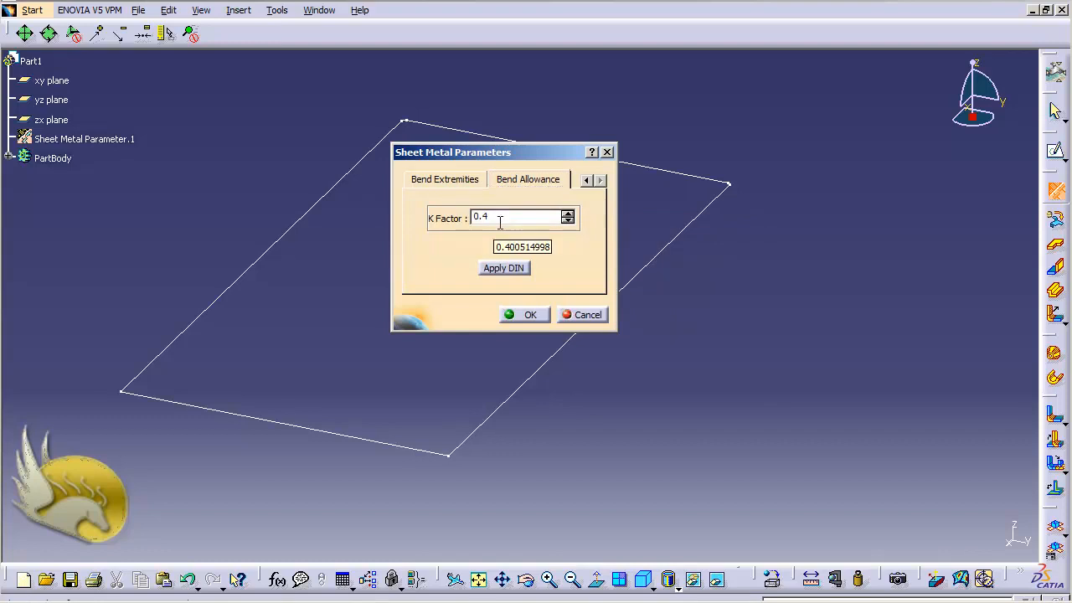
key("Return")
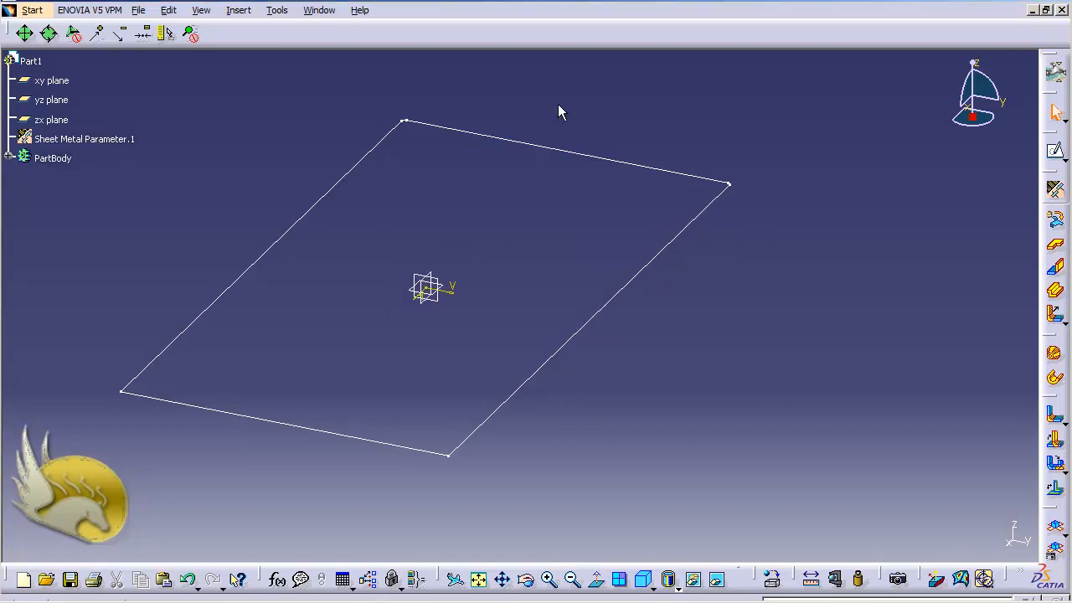
Create a sheet metal wall using the rectangular sketch as its profile.
left_click(249, 11)
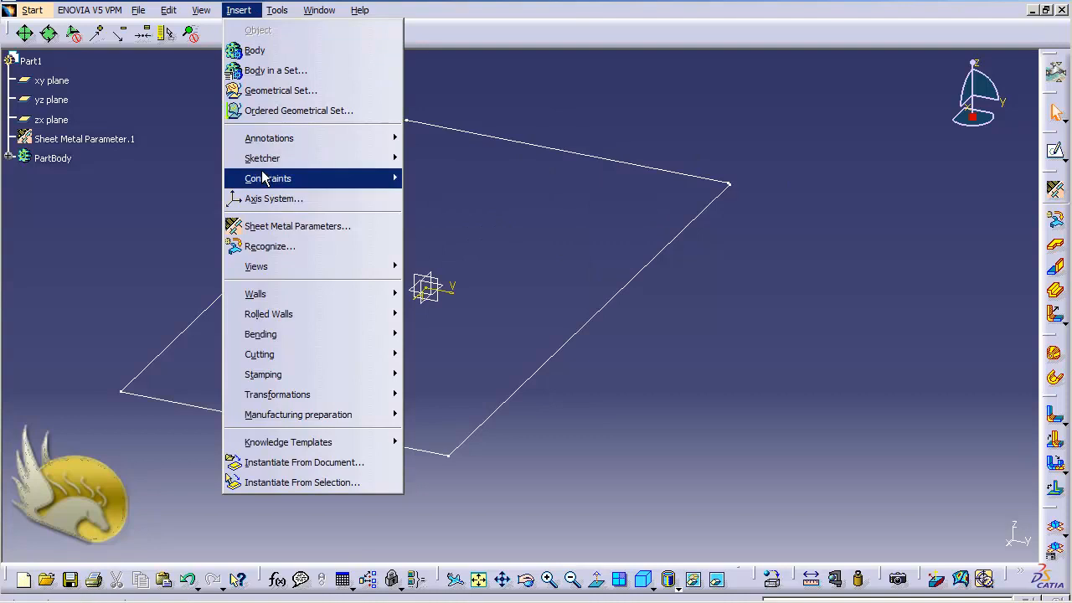
mouse_move(369, 293)
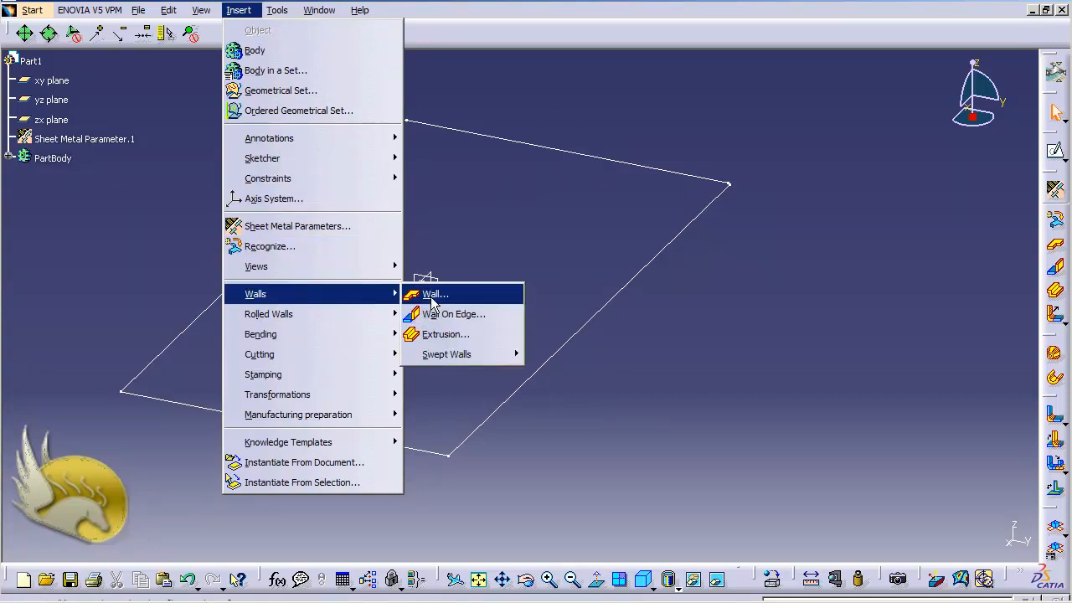
left_click(436, 293)
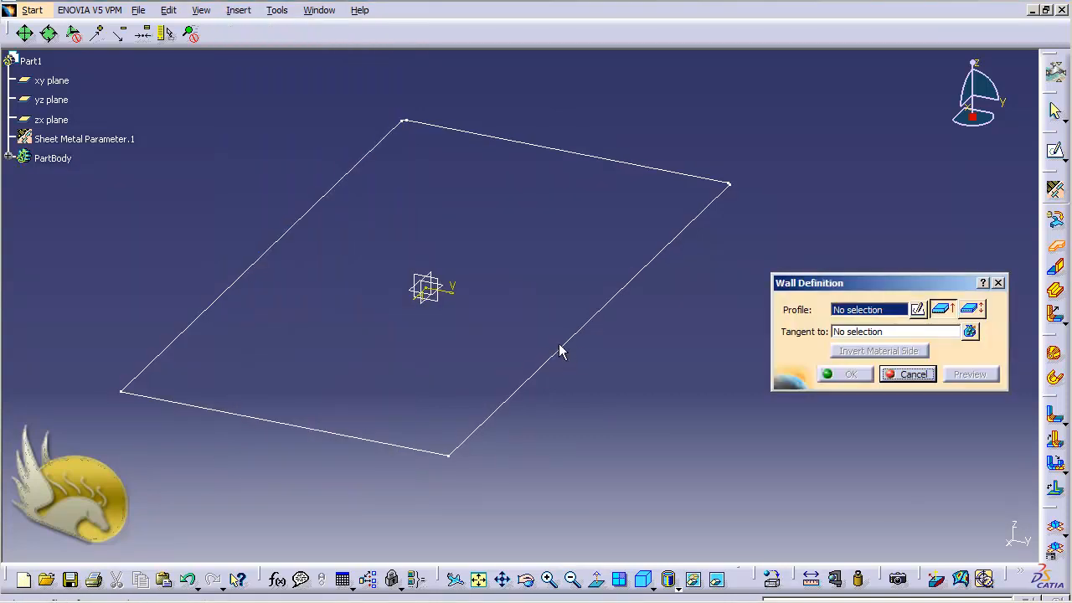
left_click(560, 347)
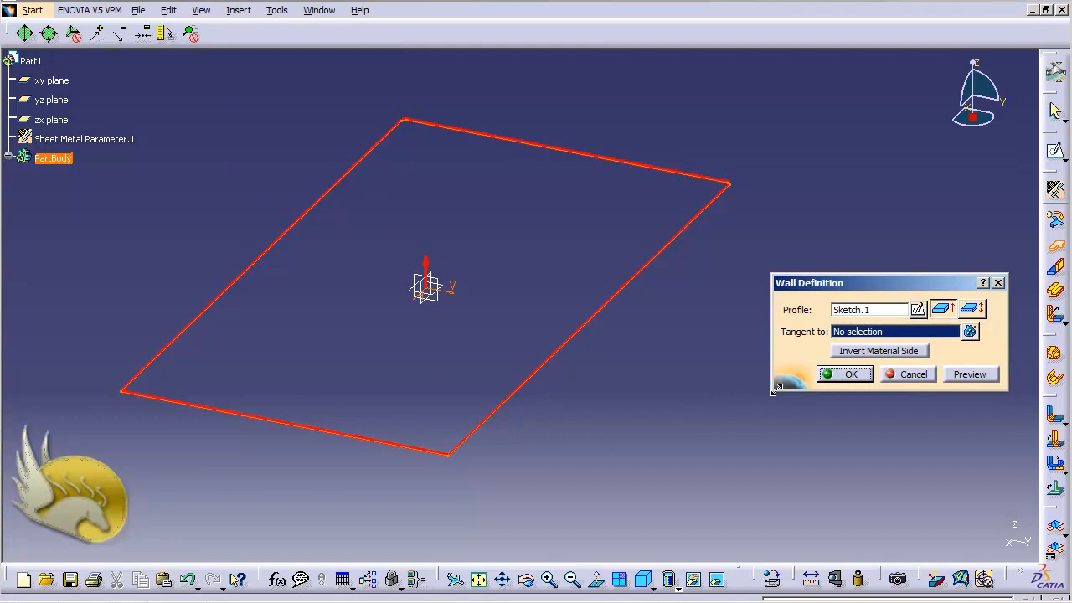
left_click(845, 373)
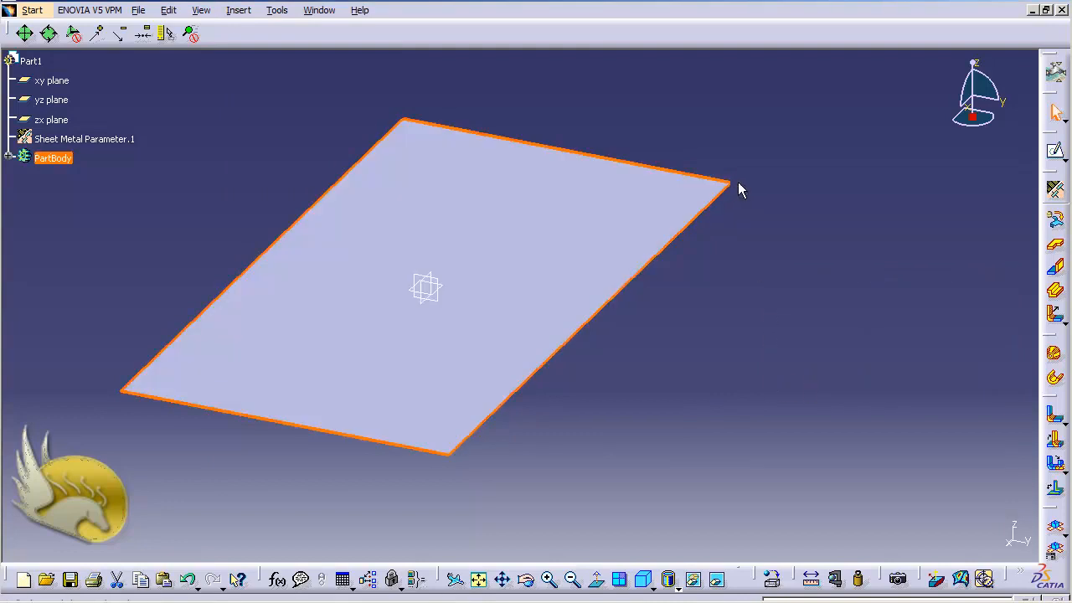
Define a Wall On Edge along a short edge of the base wall, with 10 mm height and no bend.
left_click(763, 206)
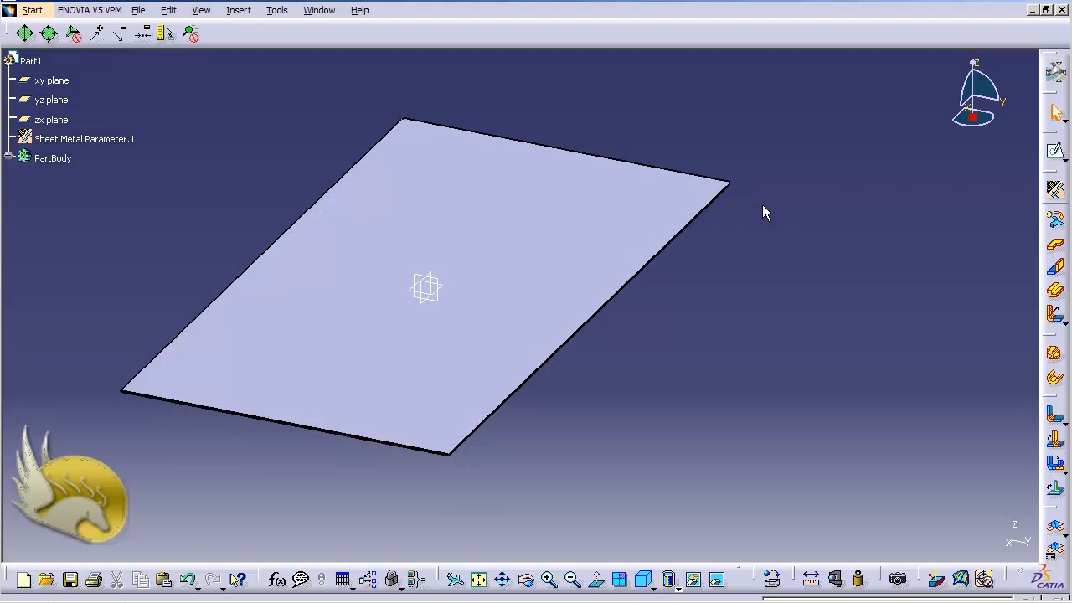
scroll(762, 205, "down", 2)
scroll(762, 204, "up", 6)
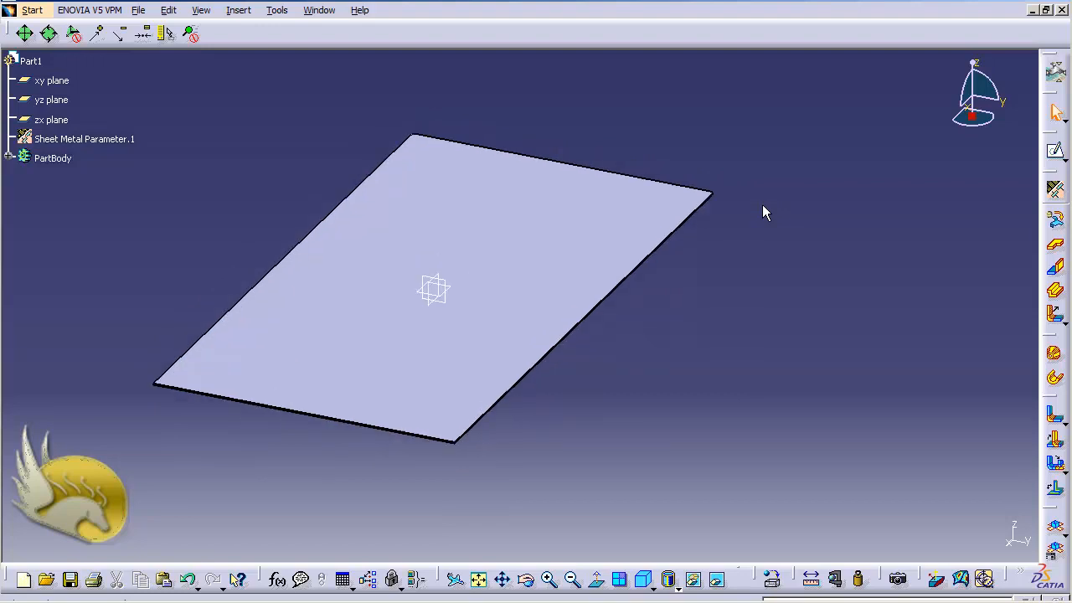
scroll(762, 205, "up", 2)
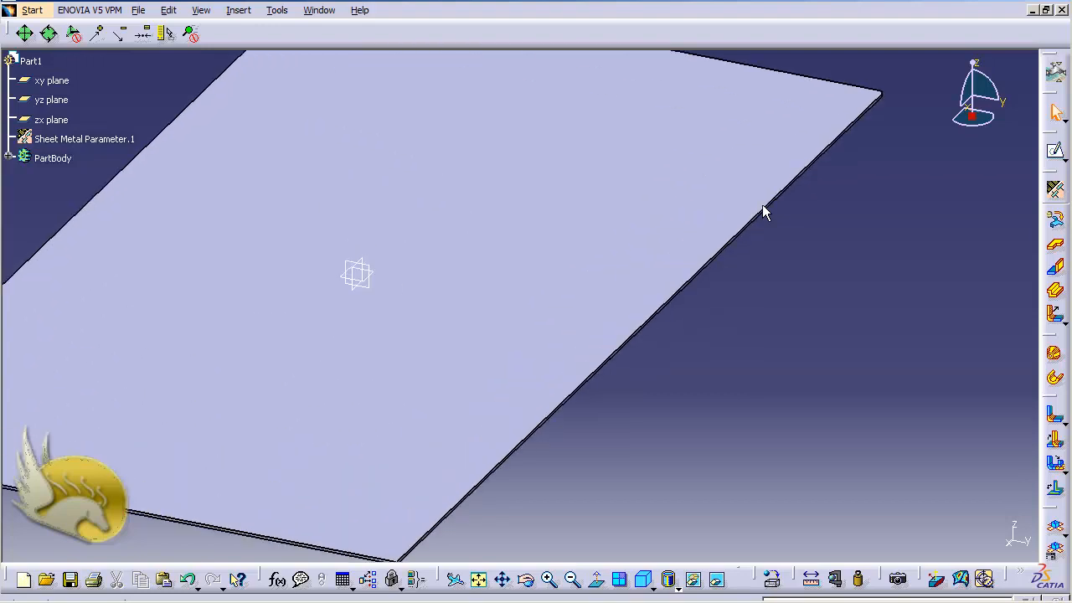
left_click(763, 212)
left_click(238, 10)
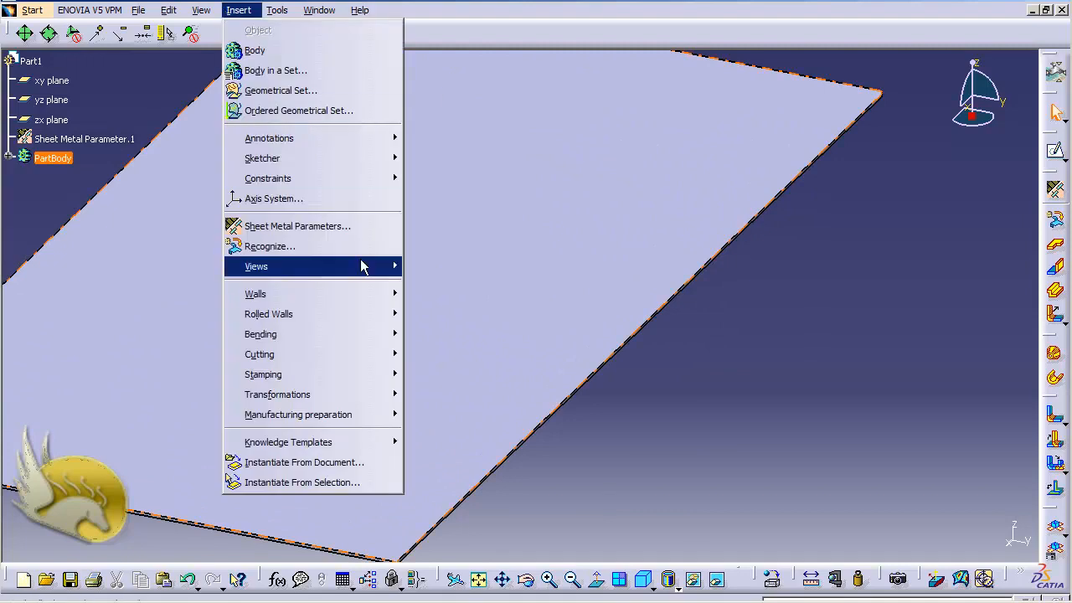
mouse_move(382, 300)
left_click(453, 314)
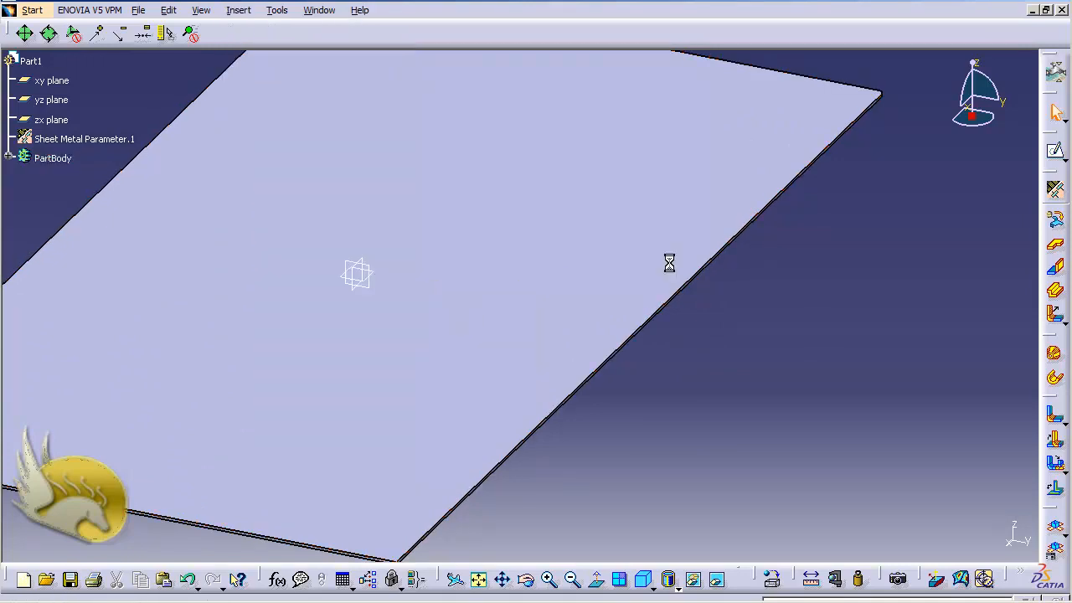
key("shift+Left")
key("shift+Left")
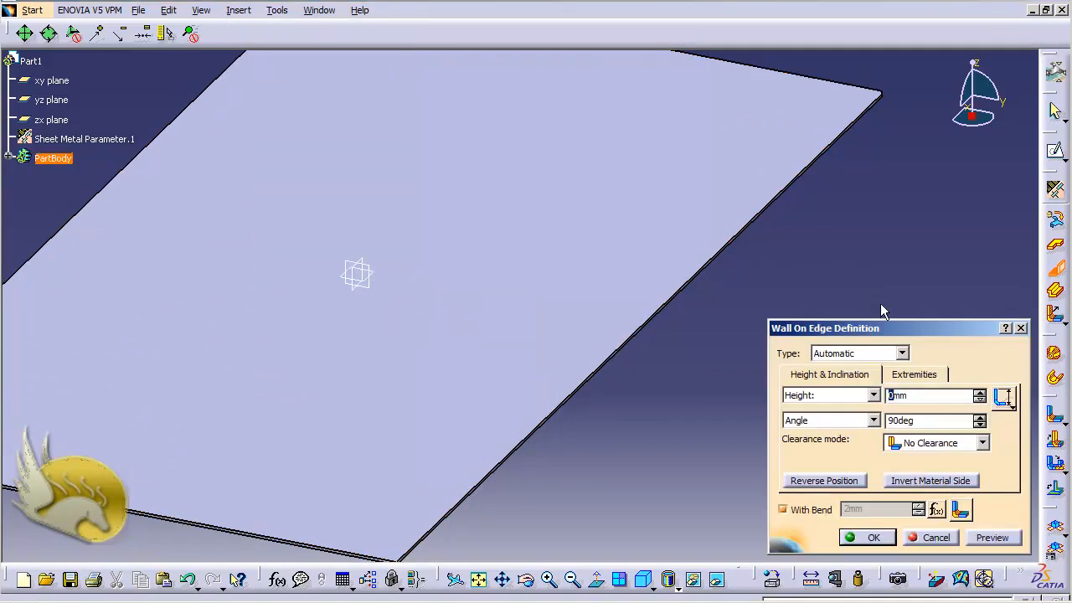
left_click(891, 308)
key("shift+Left")
key("shift+Left")
key("shift+Left")
key("shift+Left")
key("shift+Left")
key("shift+Left")
key("shift+Left")
key("shift+Left")
key("shift+Left")
key("shift+Left")
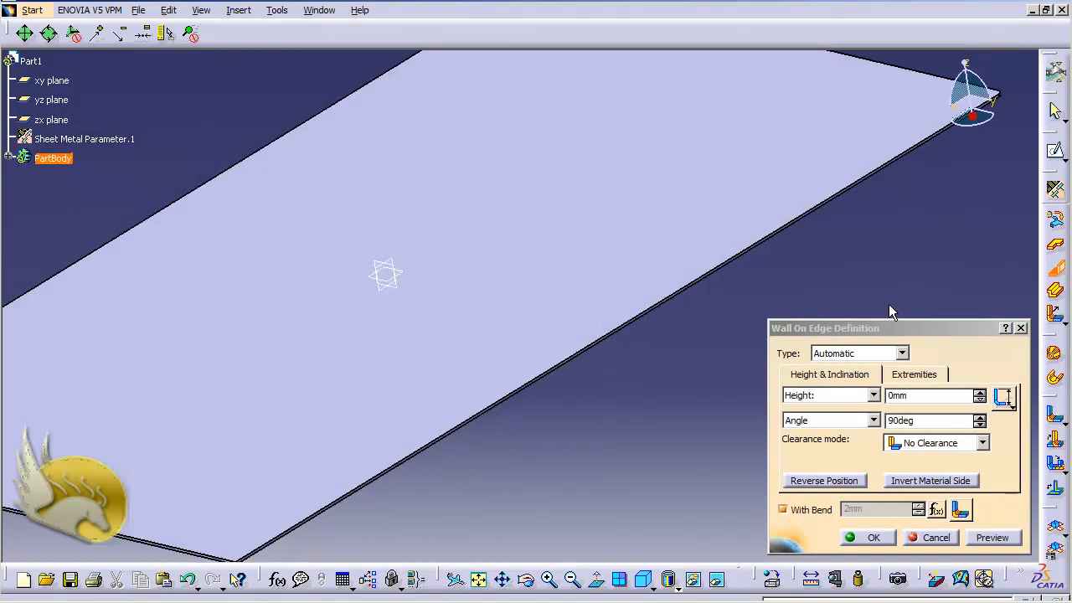
key("shift+Left")
key("shift+Left")
key("shift+Left")
key("shift+Left")
key("shift+Left")
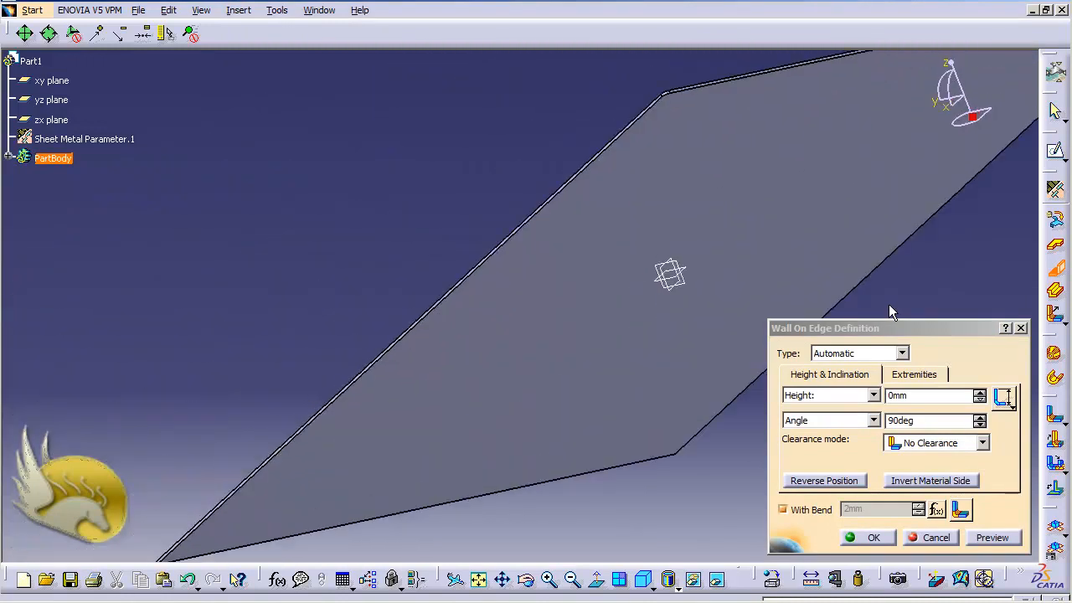
key("shift+Down")
key("shift+Down")
key("shift+Down")
key("shift+Down")
key("shift+Down")
key("shift+Down")
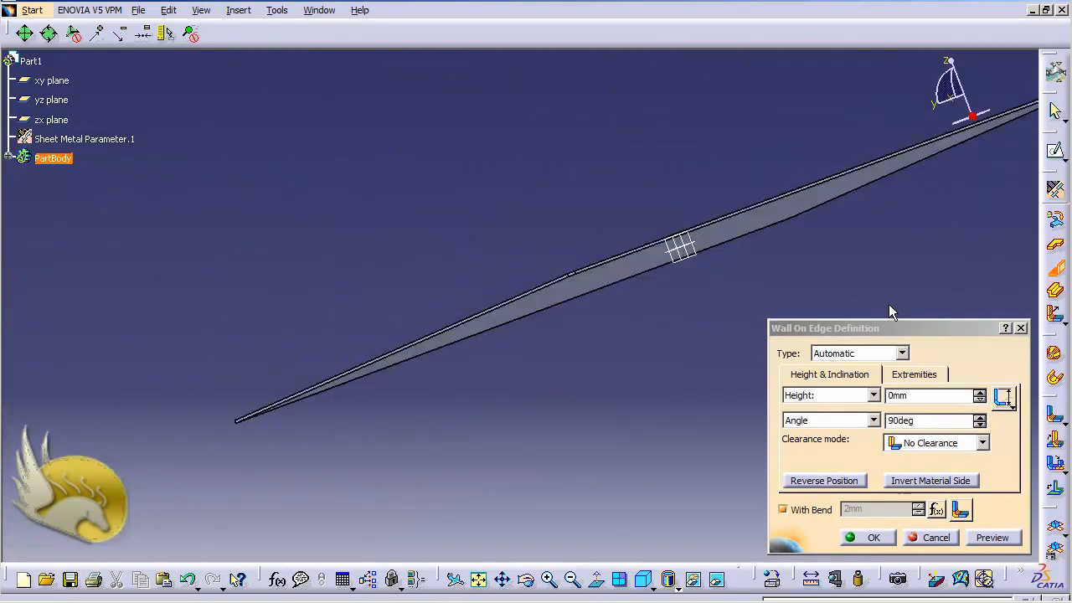
key("shift+Left")
key("shift+Left")
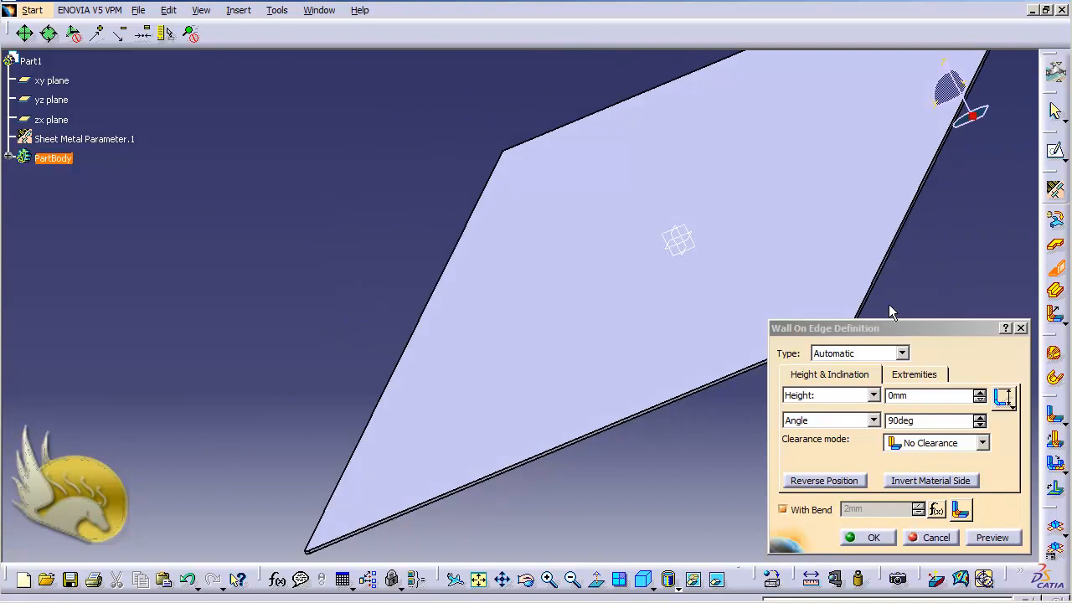
left_click(663, 413)
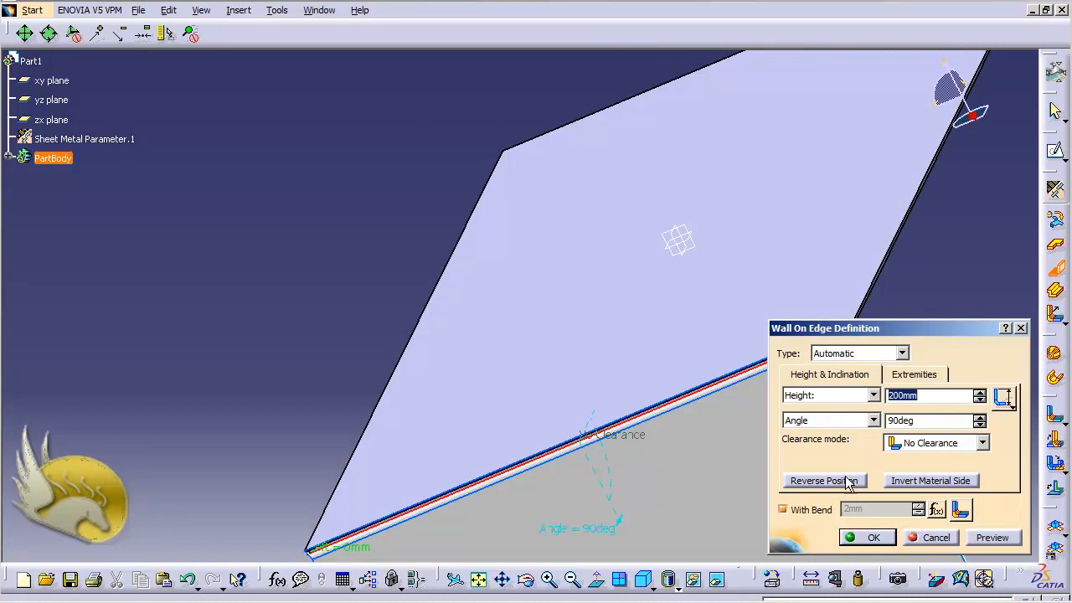
type("10")
left_click(783, 510)
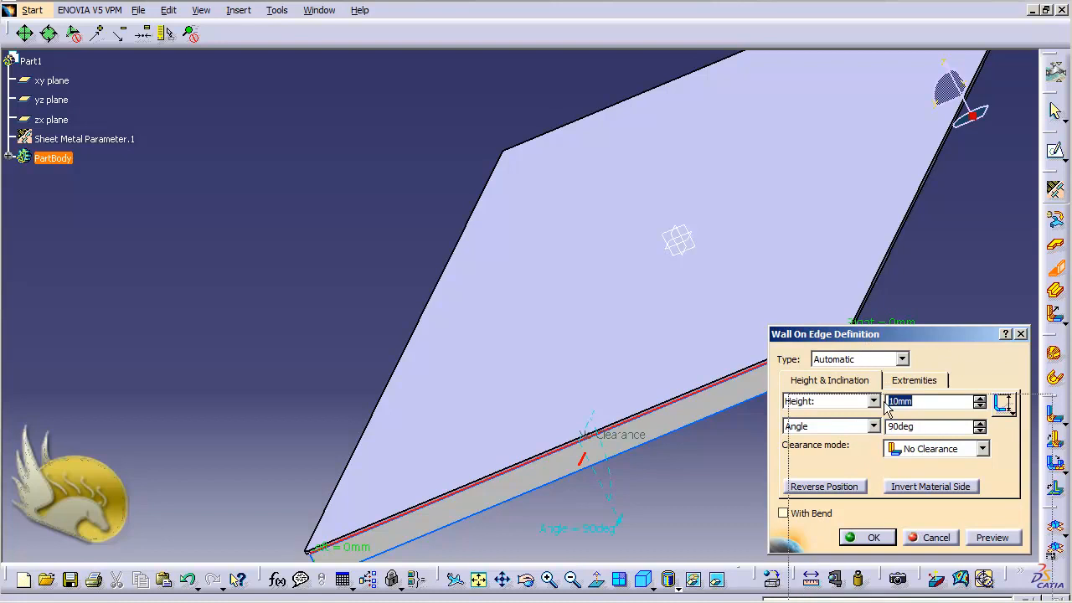
Set the edge wall's left and right extremity offsets to -10 mm and create the wall.
left_click_drag(867, 337, 894, 417)
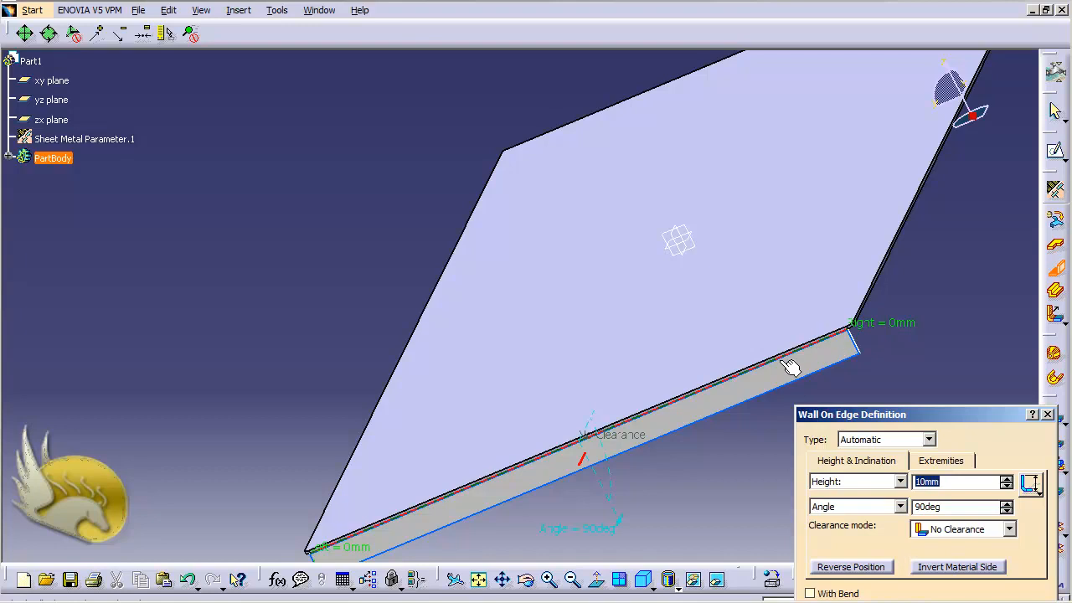
left_click(928, 462)
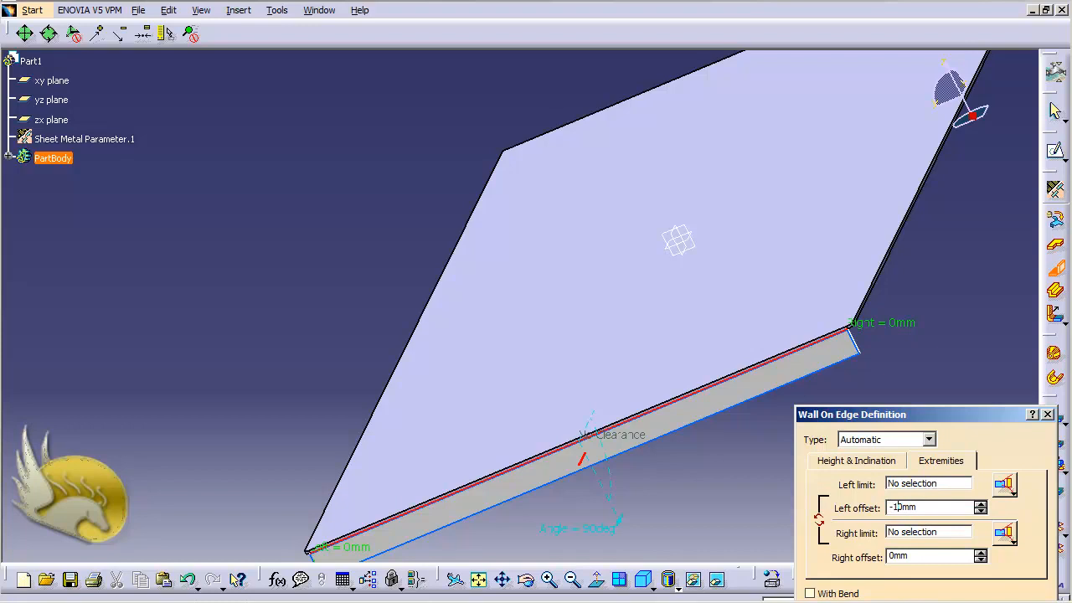
left_click(892, 557)
type("-1")
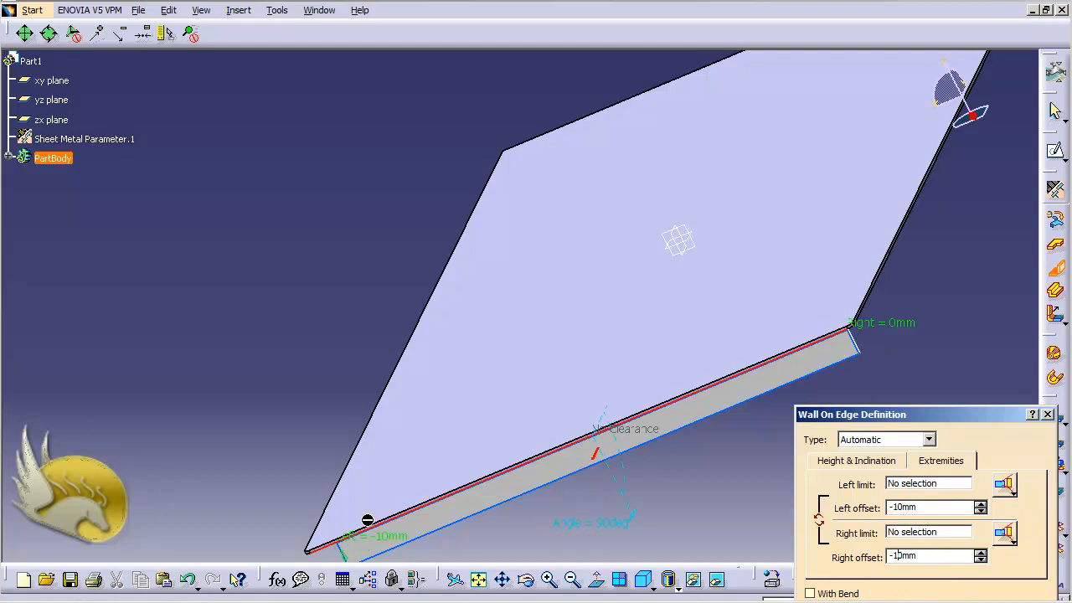
left_click(924, 507)
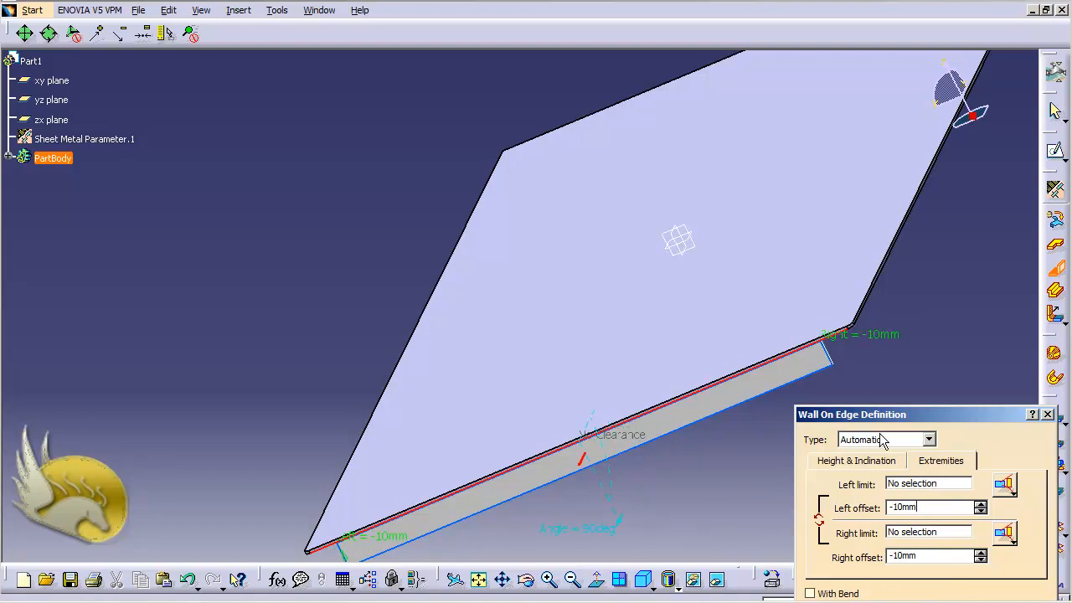
left_click_drag(882, 425, 854, 371)
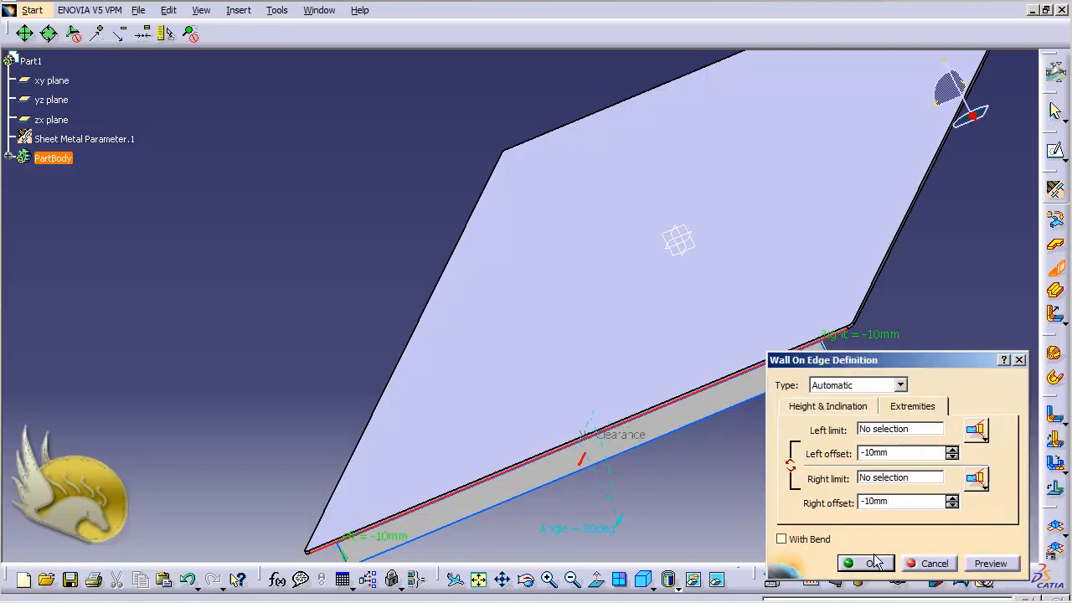
left_click(871, 562)
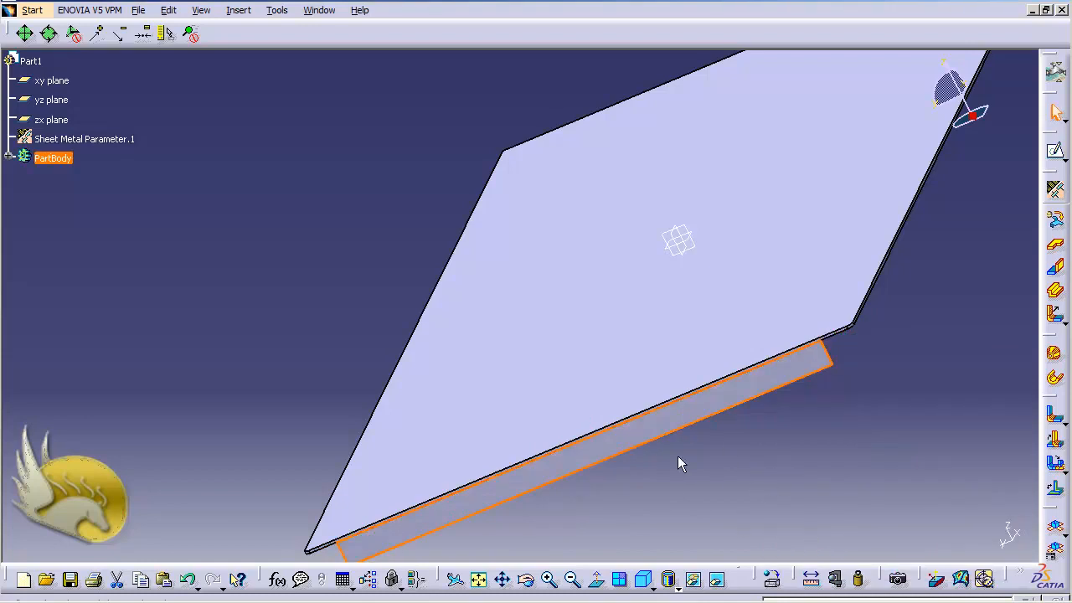
left_click(695, 467)
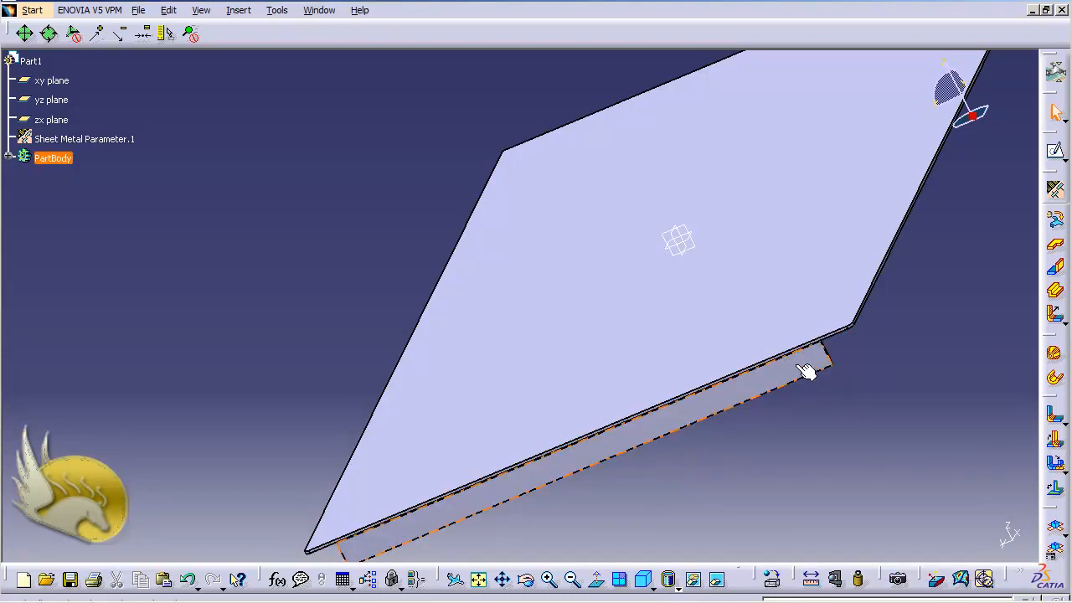